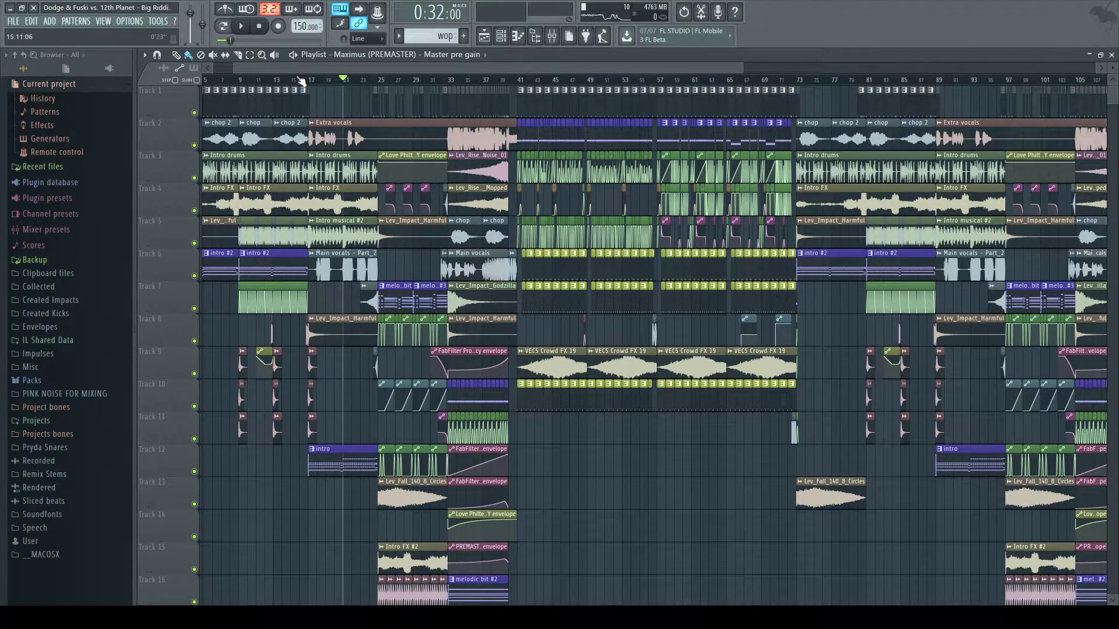
Play the arrangement from bar 21 up to bar 33 and stop playback
scroll(299, 152, "up", 3)
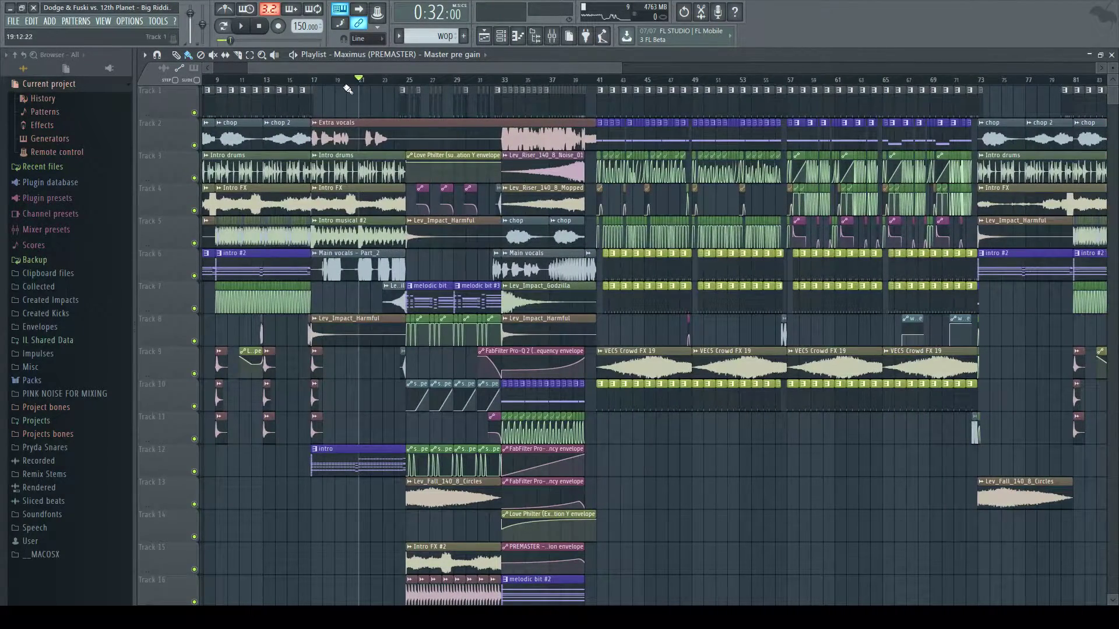
scroll(352, 79, "up", 2)
scroll(362, 79, "up", 1)
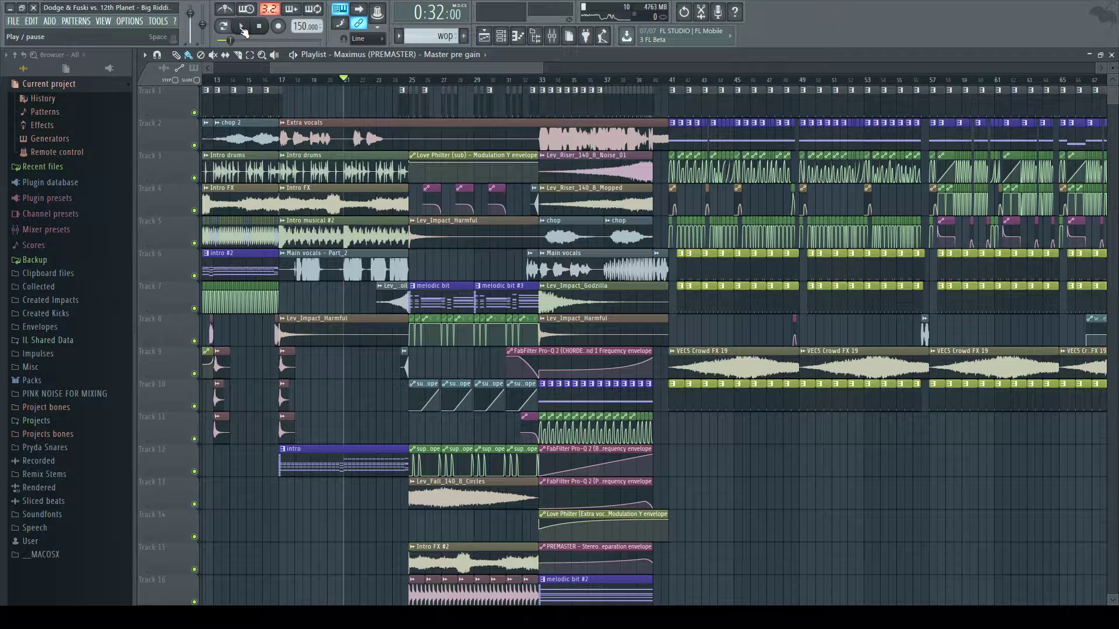
left_click(242, 29)
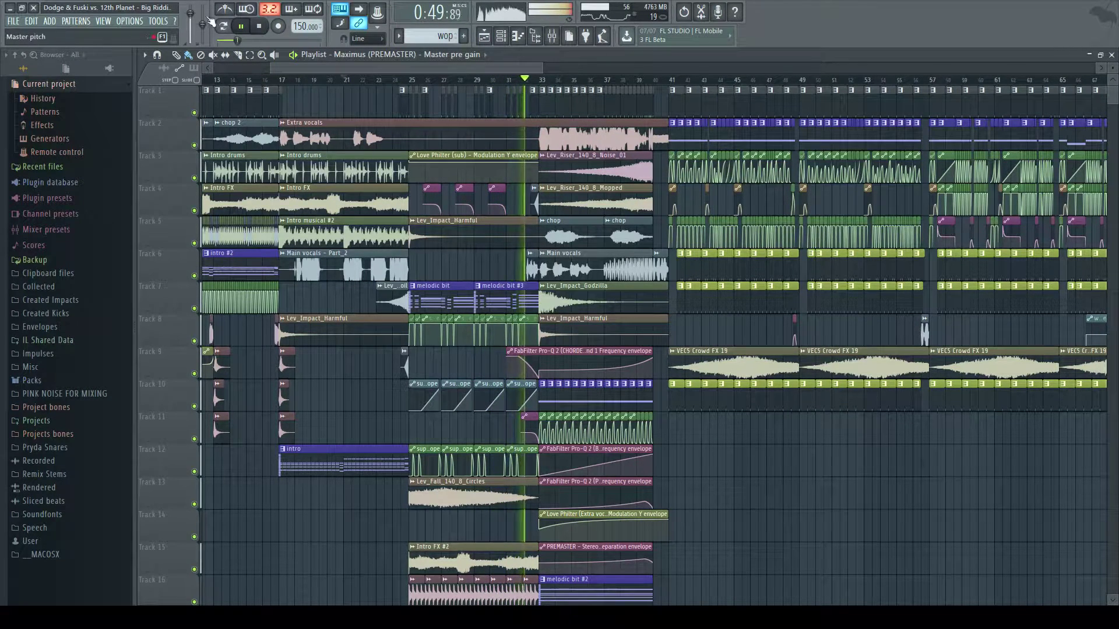
left_click(242, 26)
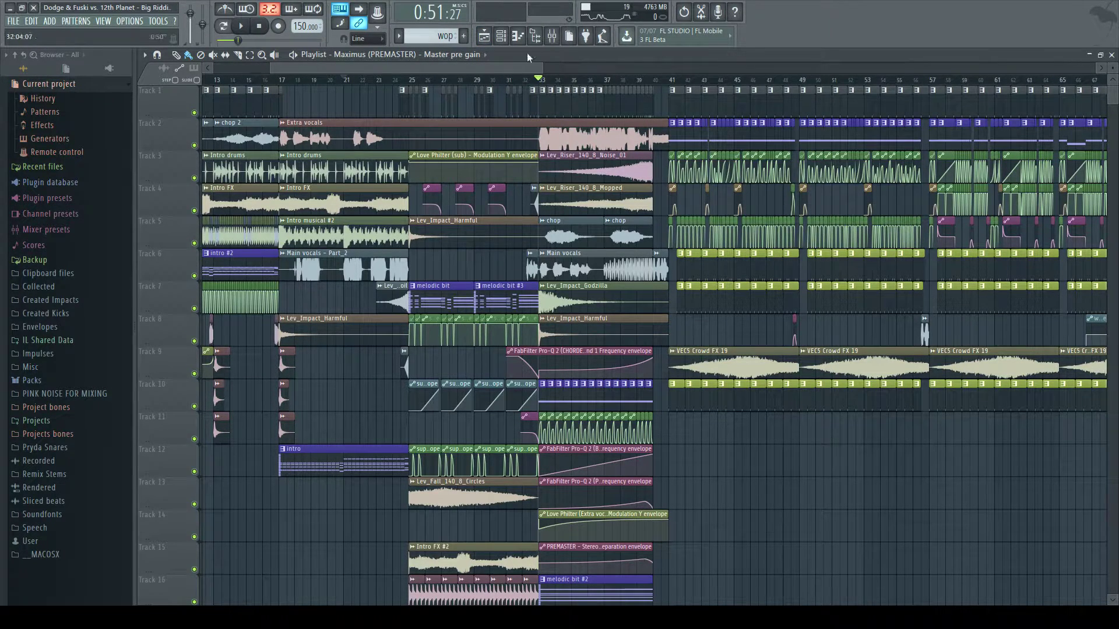
Examine the melodic bit pattern's key, lead layer #2 and supersaw notes in the piano roll
left_click(501, 36)
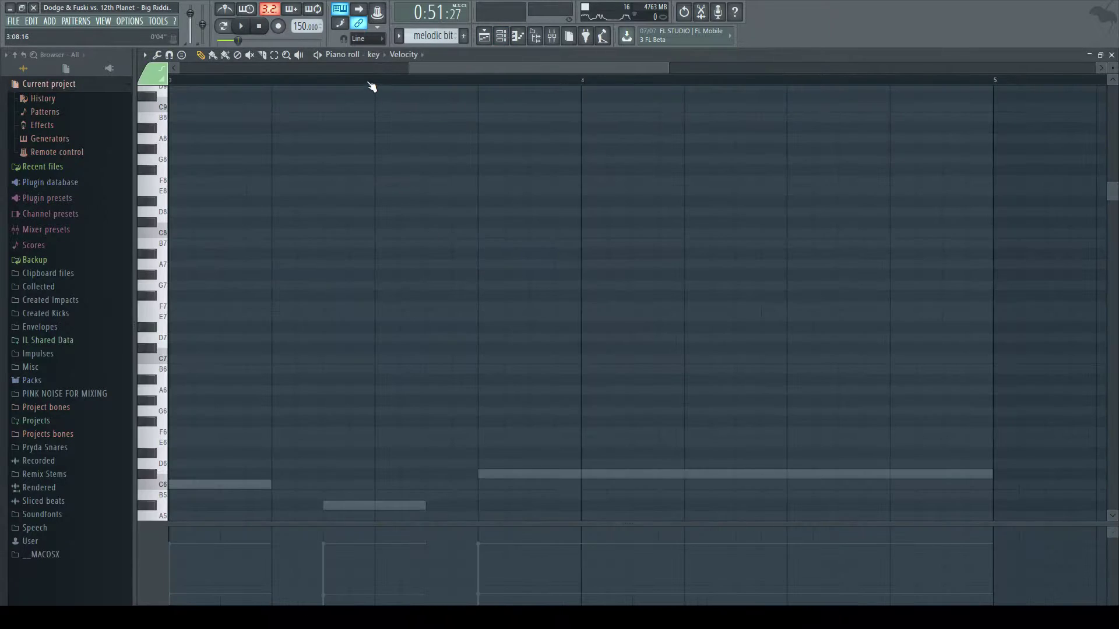
double_click(331, 484)
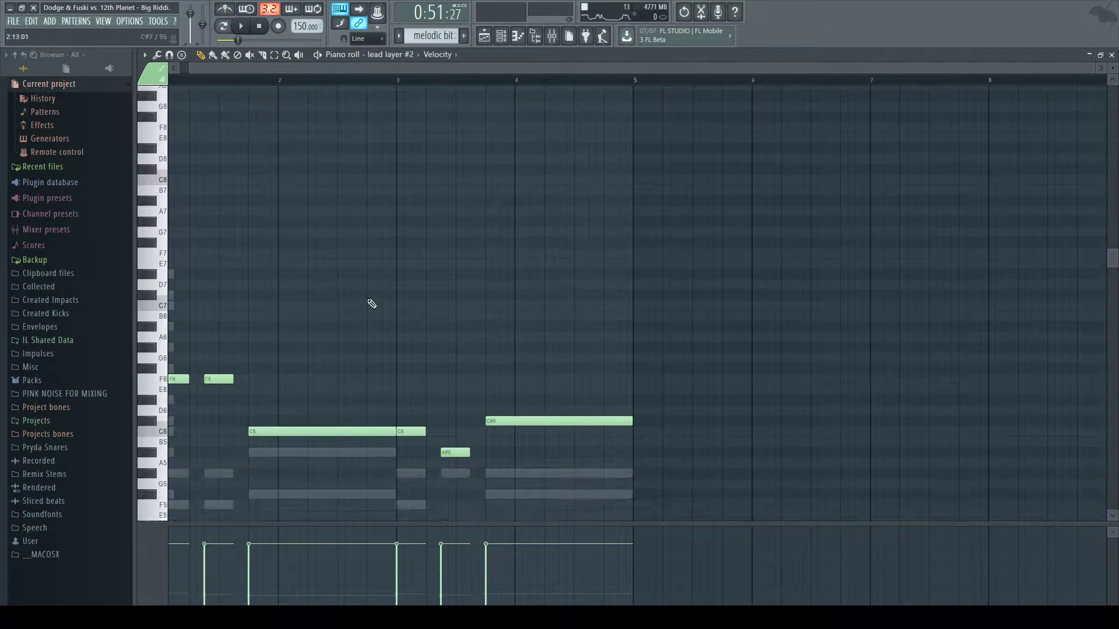
scroll(370, 326, "down", 3)
double_click(350, 318)
scroll(362, 212, "down", 1)
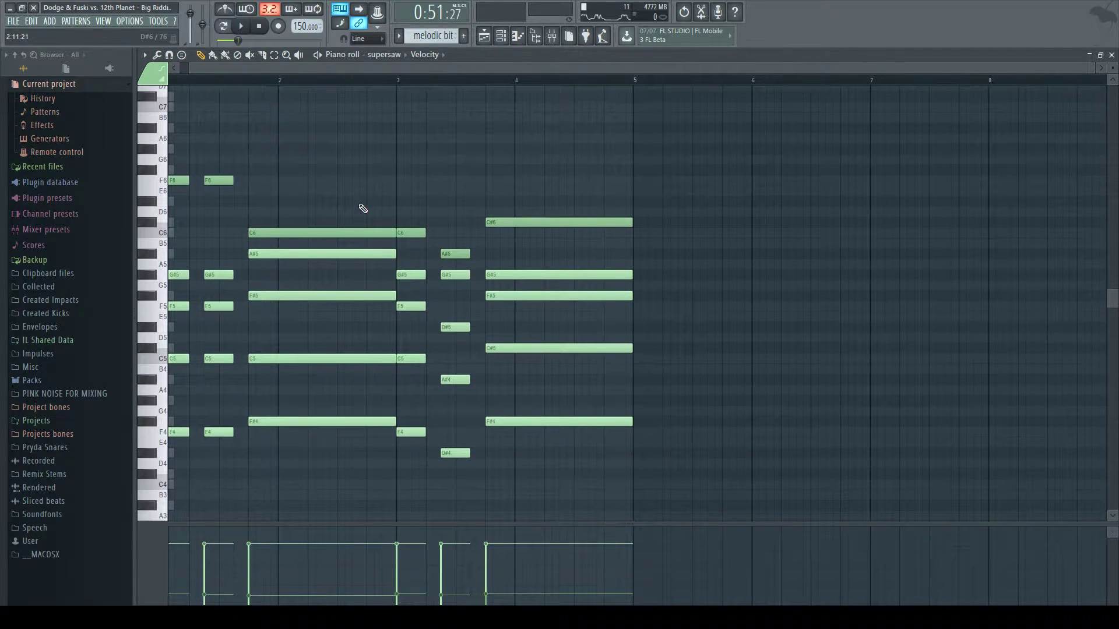
scroll(362, 209, "up", 1)
View the Serum settings of the supersaw, lead layer, under bass and sub channels one after another
left_click(501, 36)
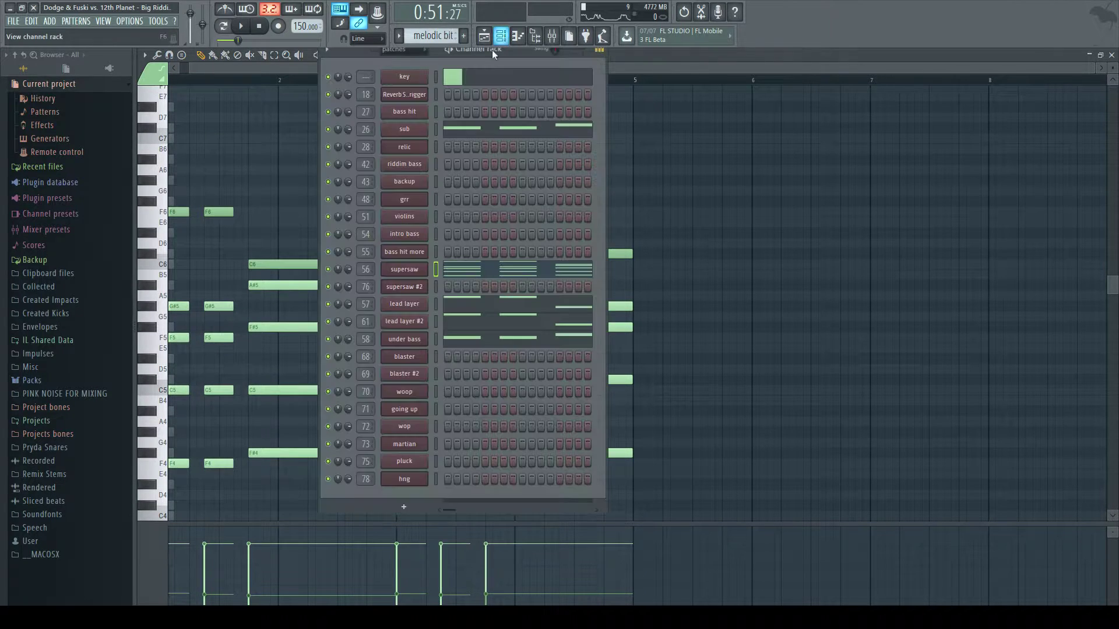
left_click(409, 269)
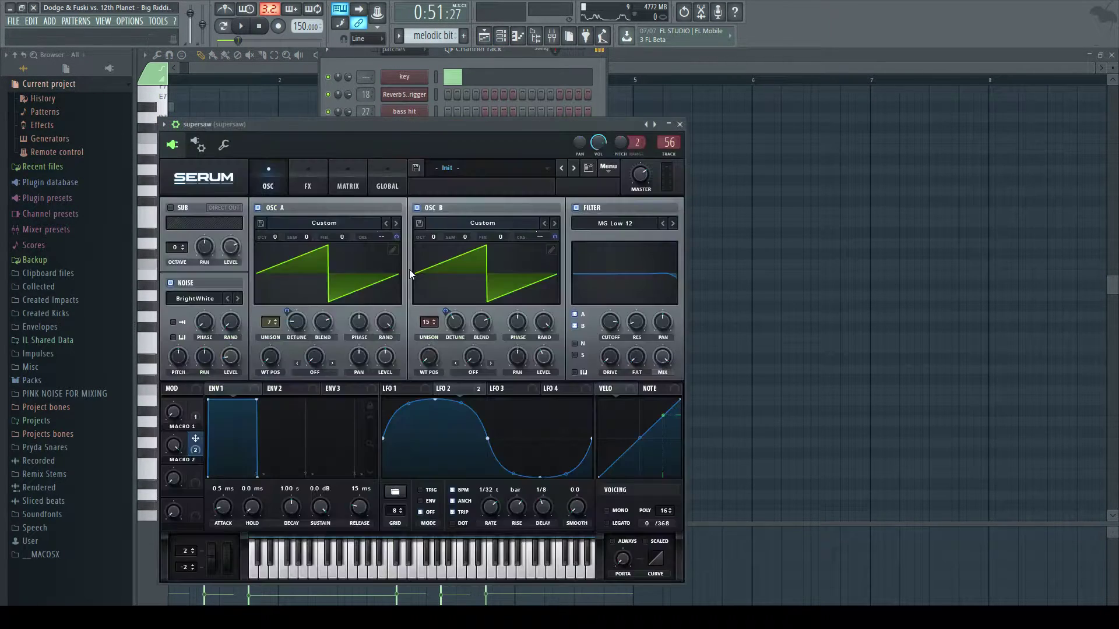
left_click_drag(298, 124, 668, 149)
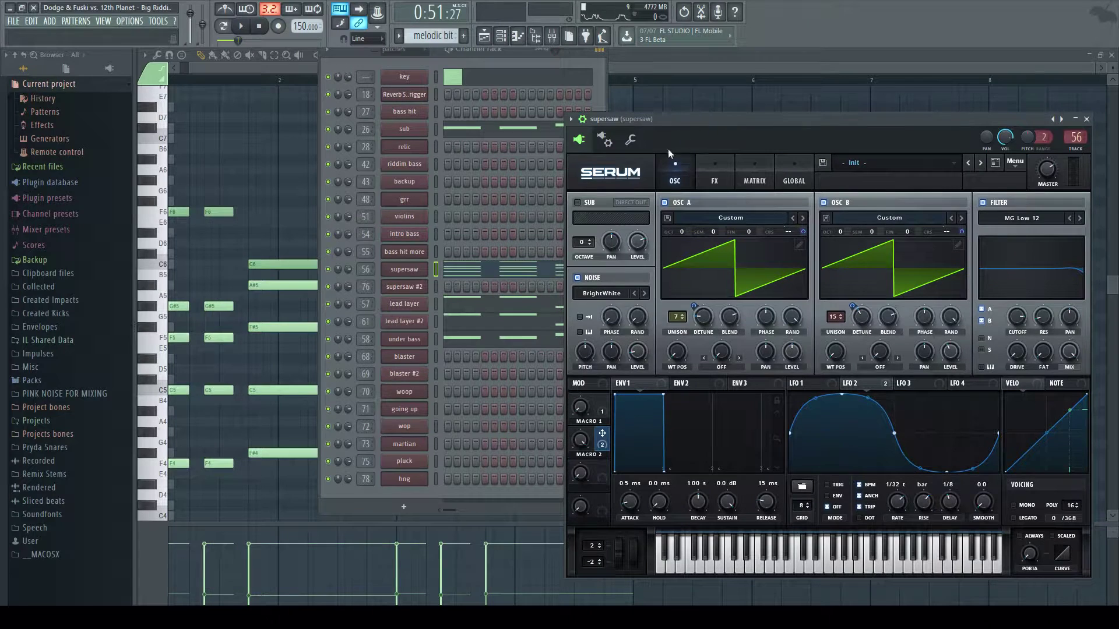
left_click(404, 303)
left_click(355, 60)
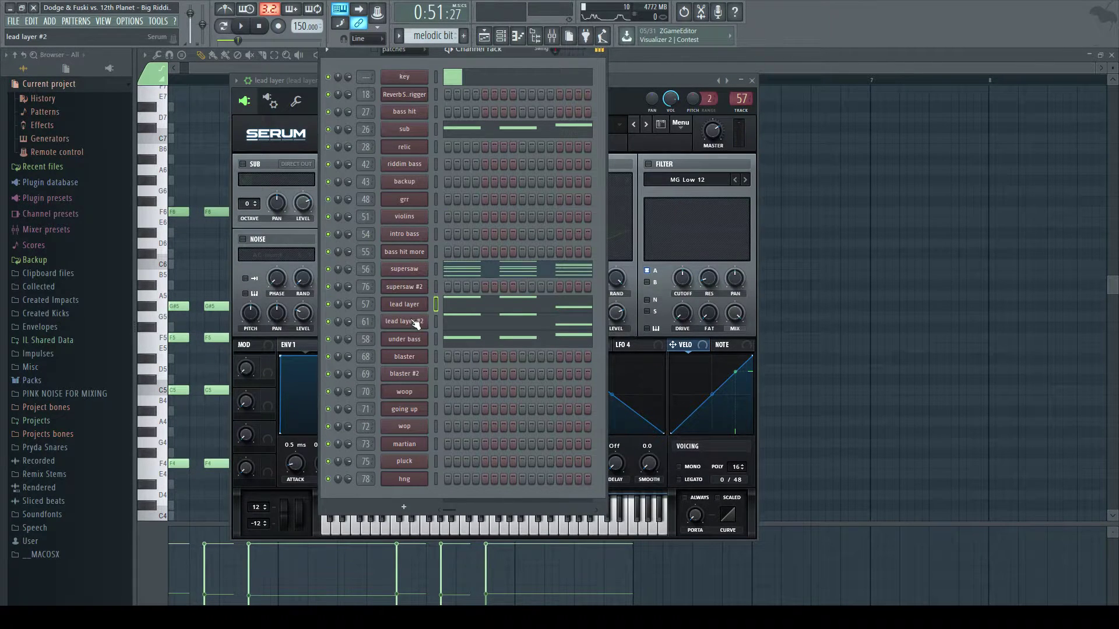
left_click(404, 339)
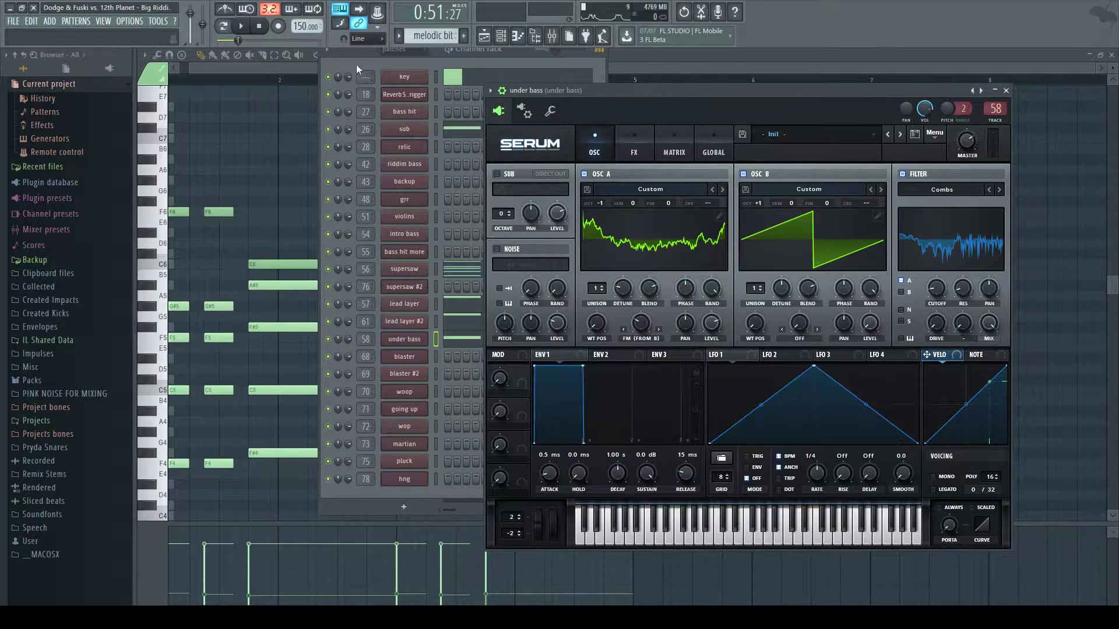
left_click(405, 129)
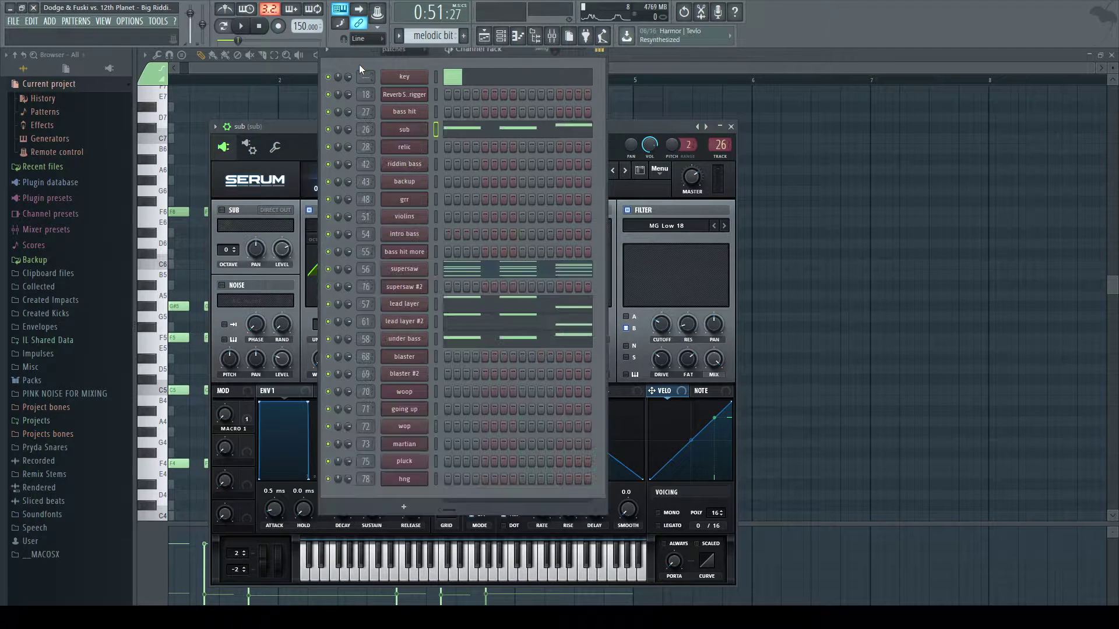
Review the supersaw's oscillators, Serum effects and mixer insert, and turn its reverb mix down to 0%
left_click(397, 271)
left_click_drag(632, 114, 322, 98)
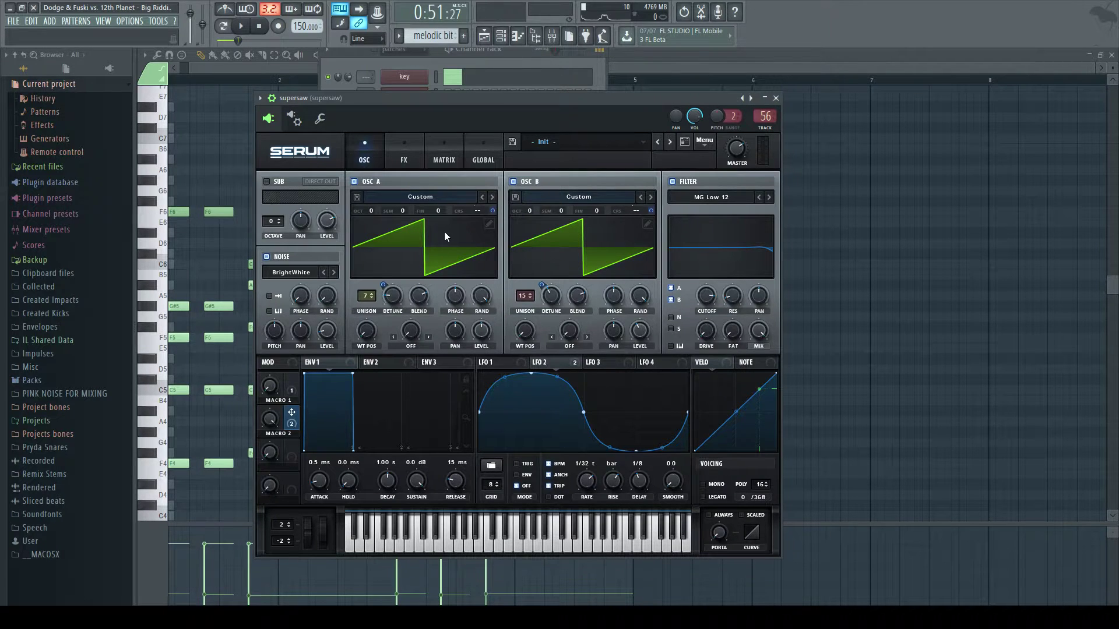
left_click(403, 150)
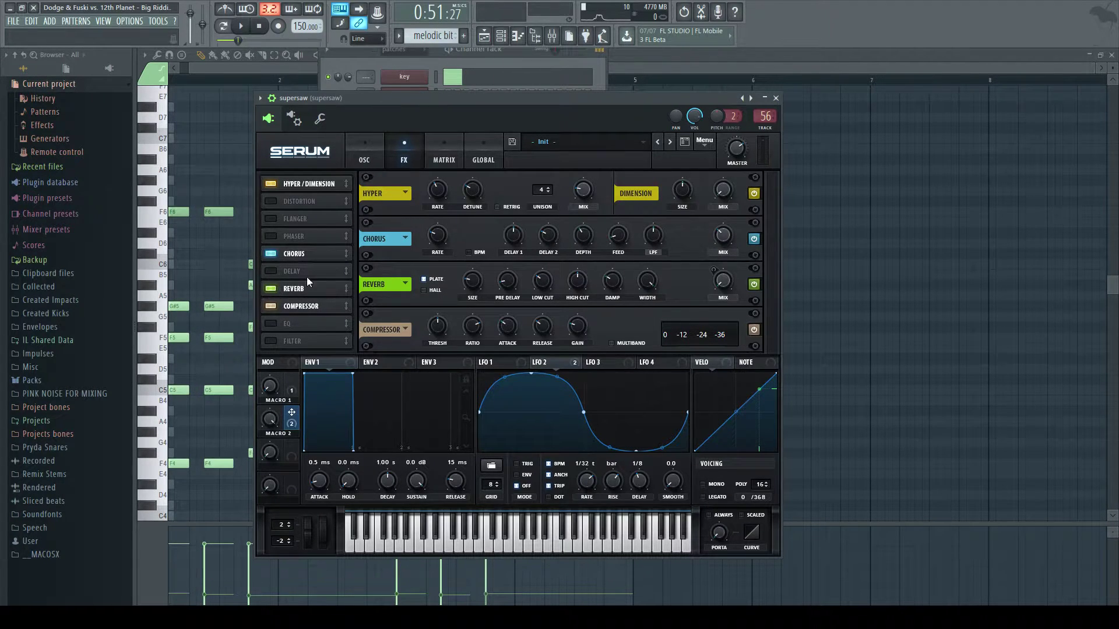
left_click(551, 36)
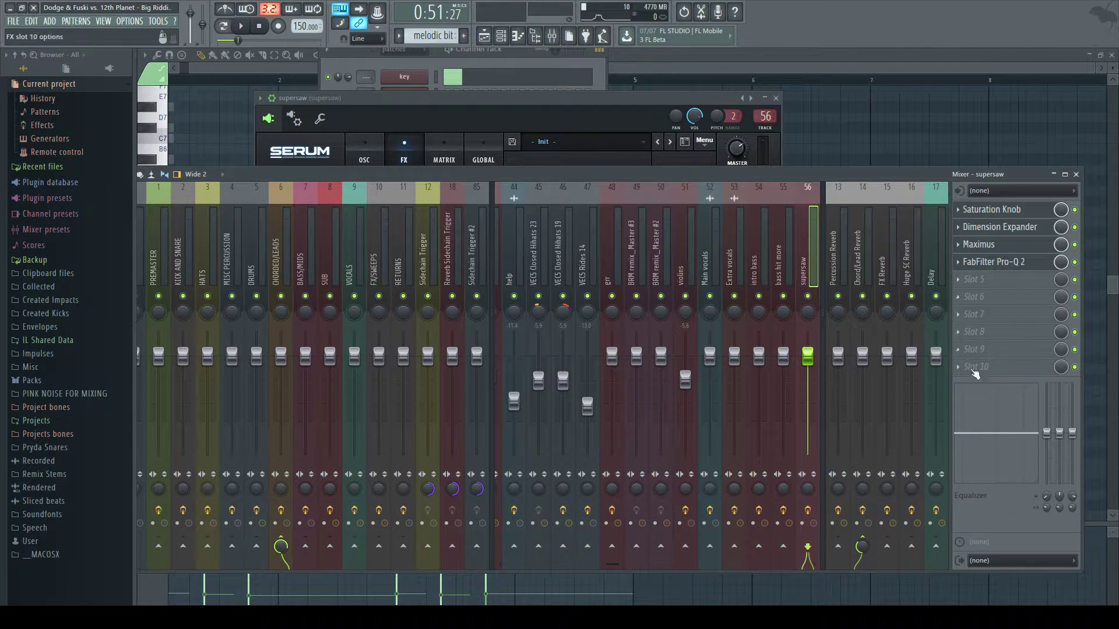
left_click(458, 99)
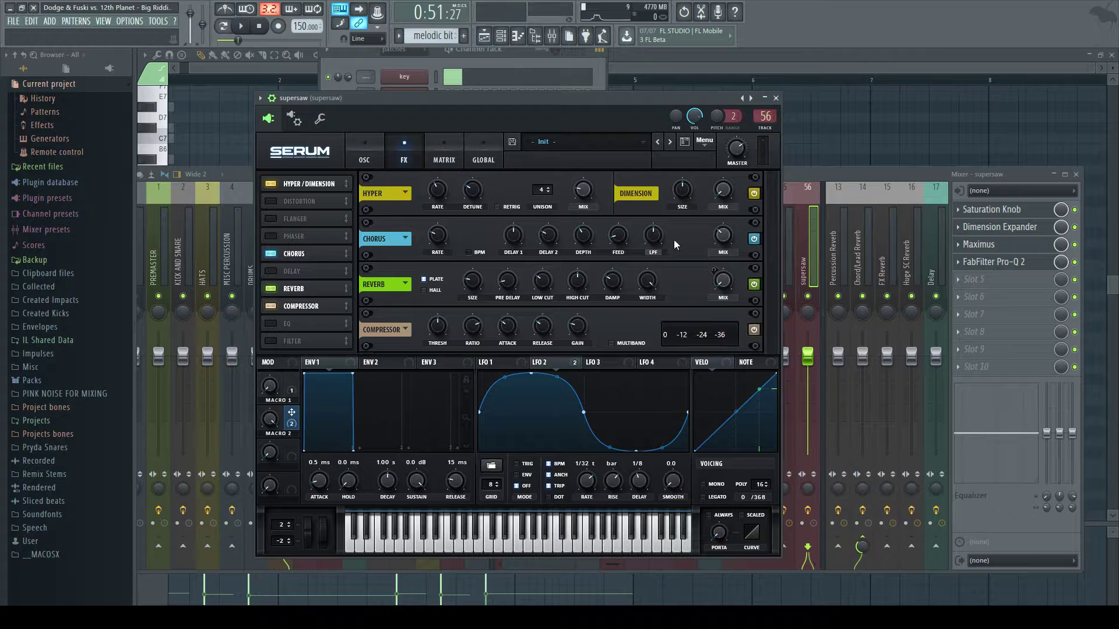
left_click_drag(726, 294, 726, 318)
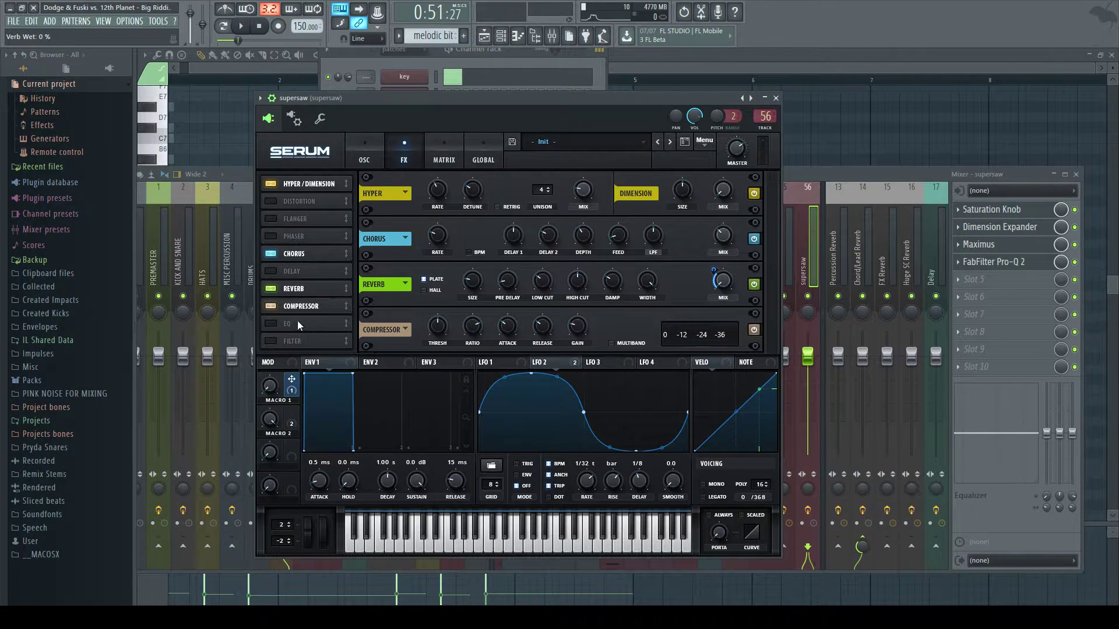
Examine the supersaw Macro 1 and Macro 2 automation envelopes between bars 25 and 33 of the playlist
left_click(484, 36)
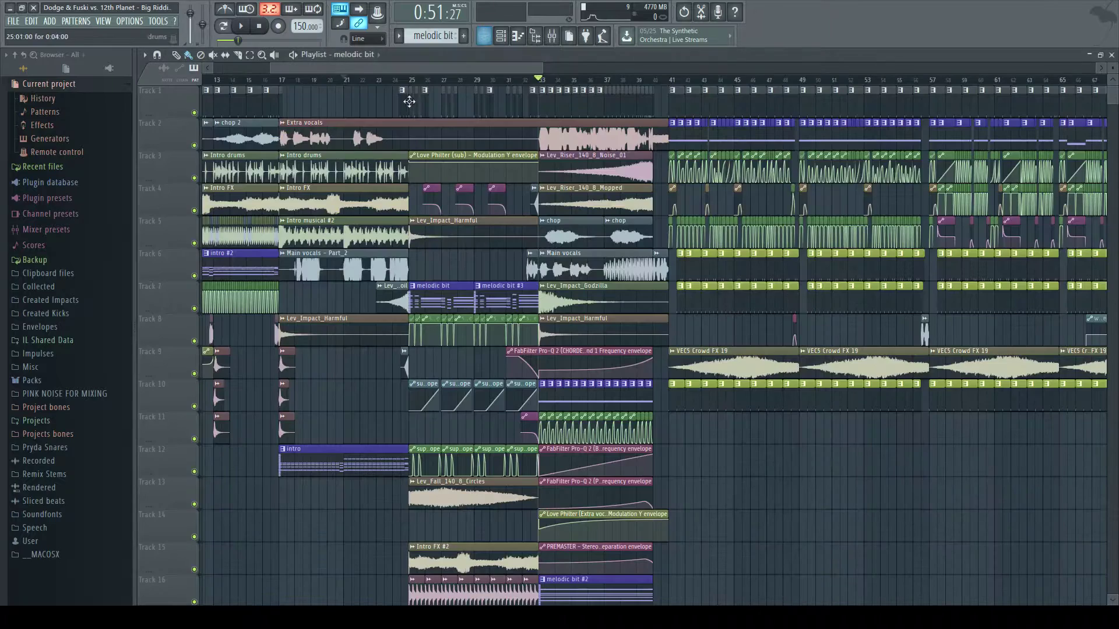
scroll(421, 81, "up", 4)
scroll(424, 81, "up", 1)
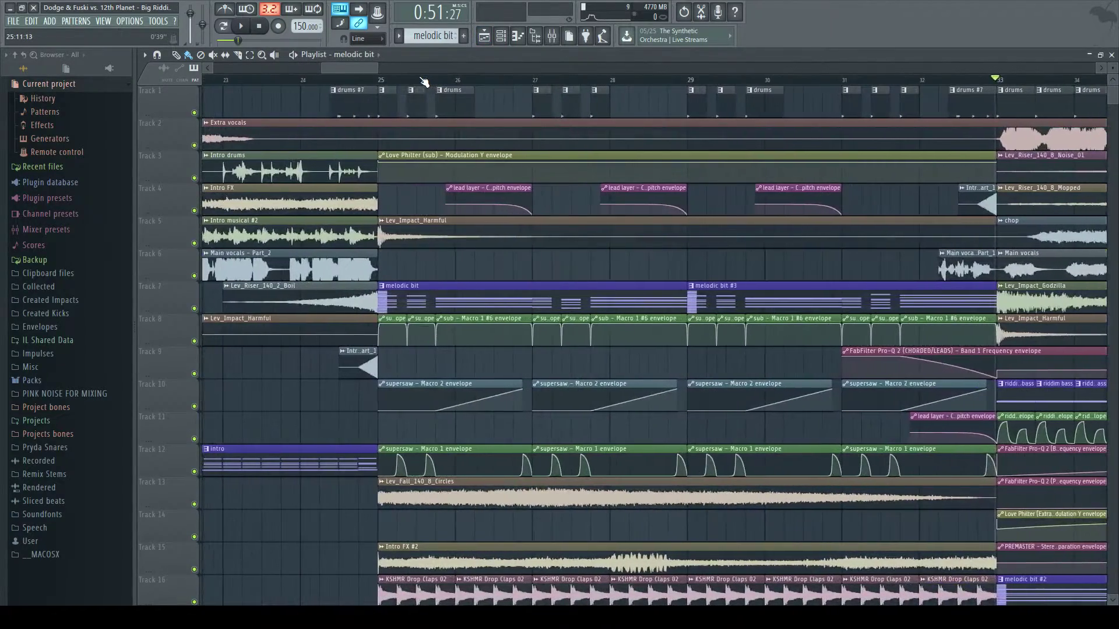
scroll(402, 332, "down", 1)
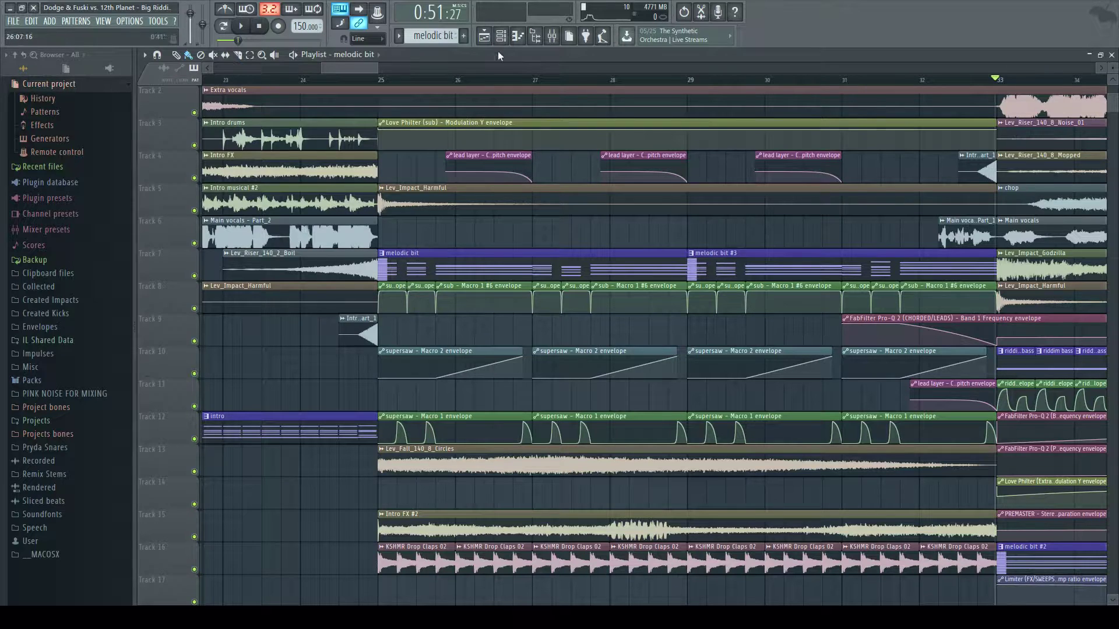
Check the supersaw's Serum effects and oscillator pages again, and return to the playlist
double_click(429, 265)
left_click(408, 270)
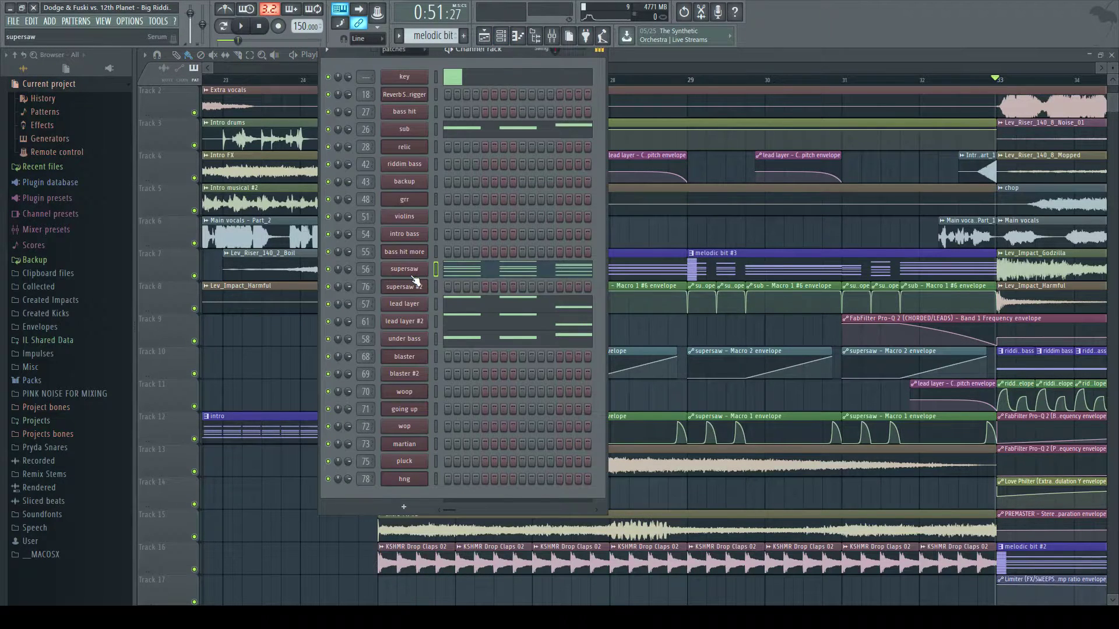
left_click(403, 159)
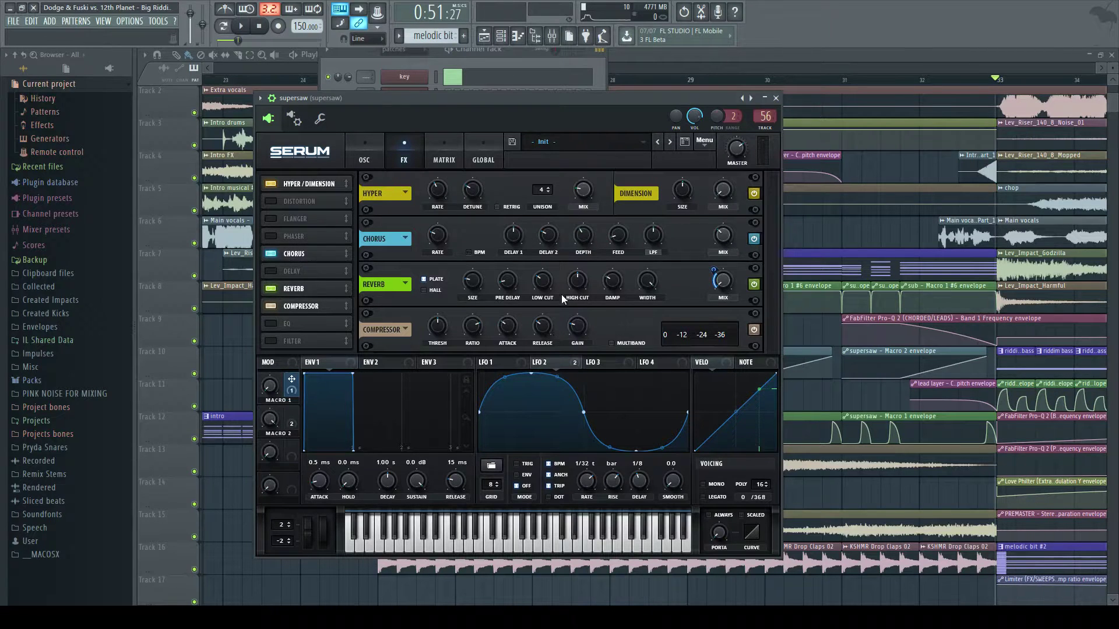
left_click(360, 56)
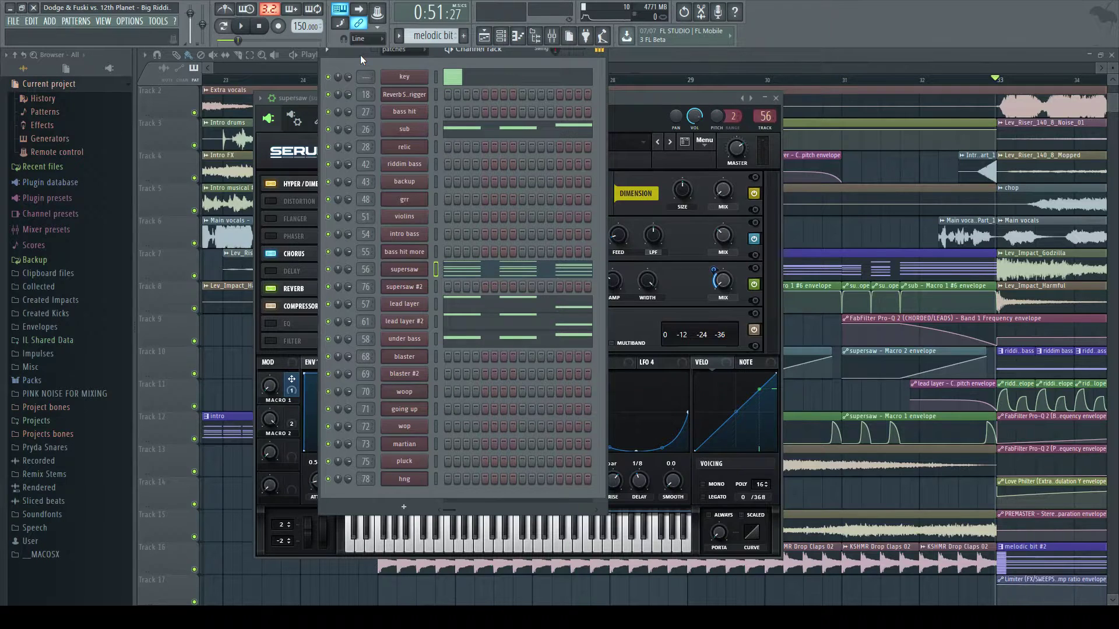
left_click(299, 97)
left_click(366, 156)
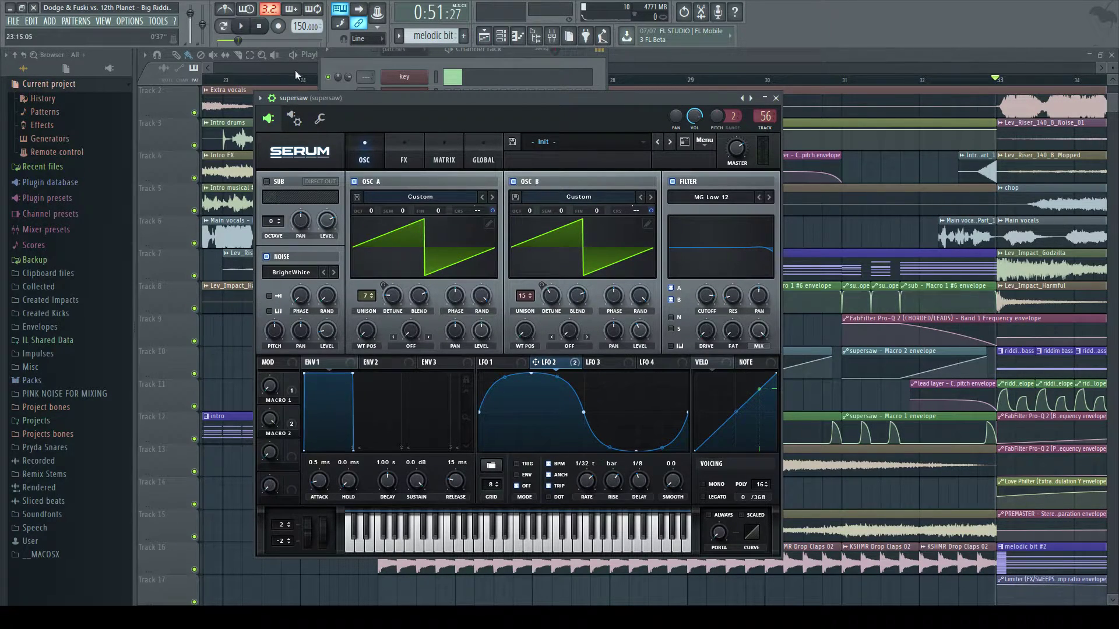
left_click(655, 60)
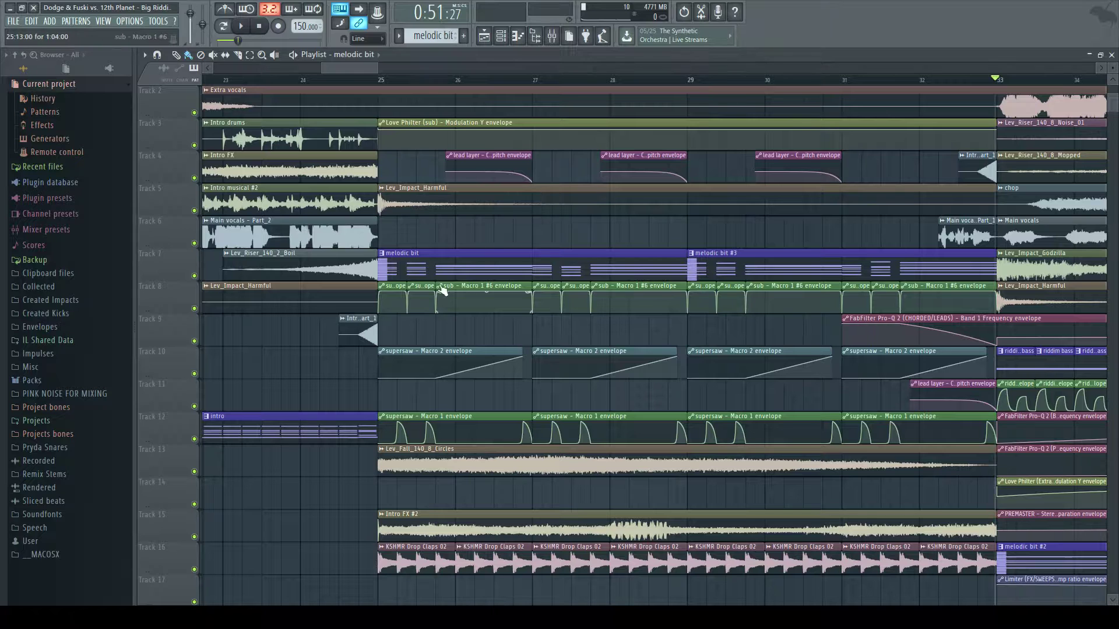
Examine the lead layer channel's piano roll notes and its Serum oscillator settings
left_click(502, 36)
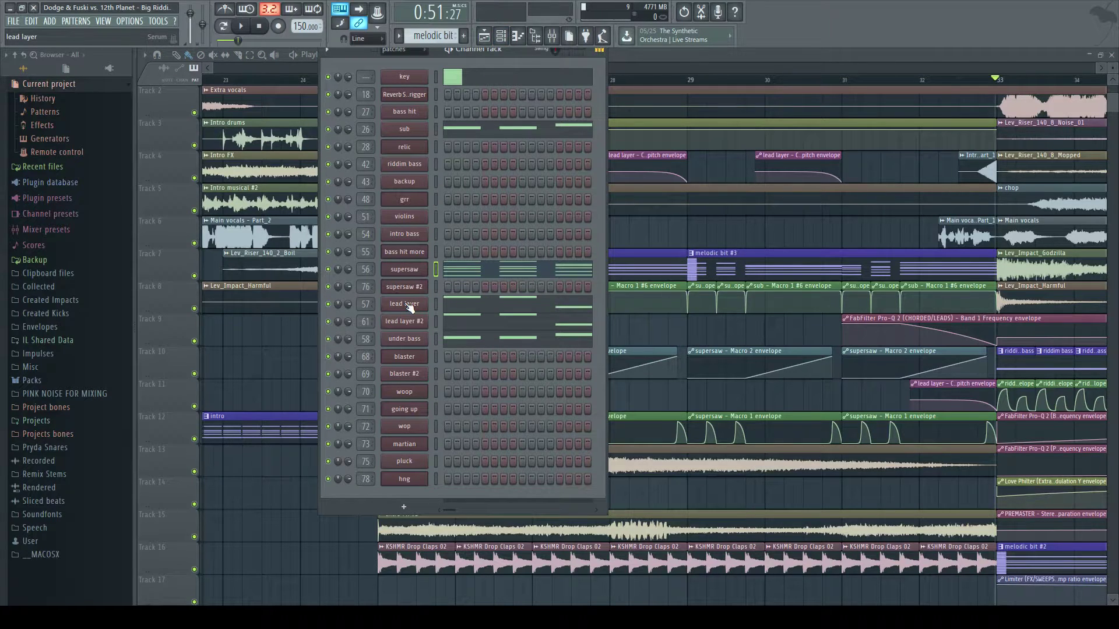
left_click(454, 303)
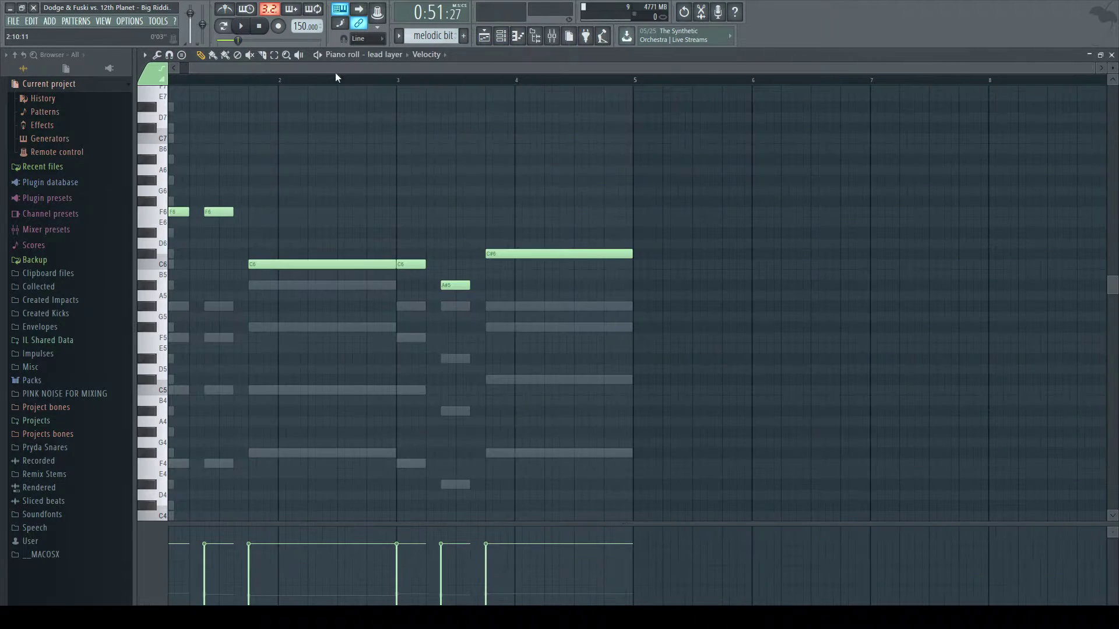
scroll(341, 68, "left", 1)
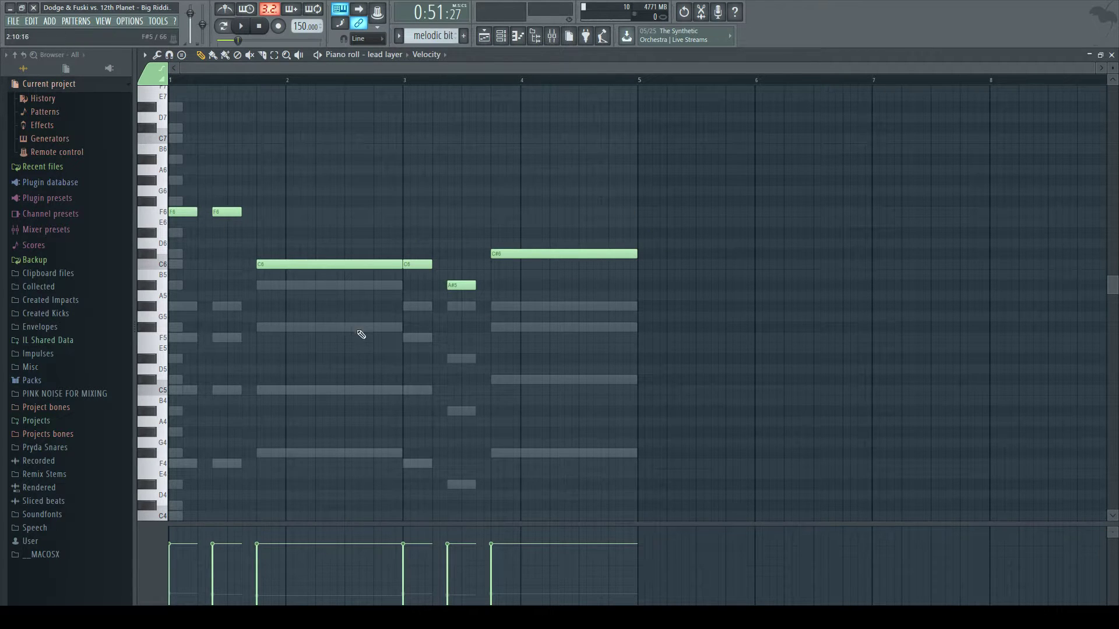
left_click(502, 38)
left_click(411, 312)
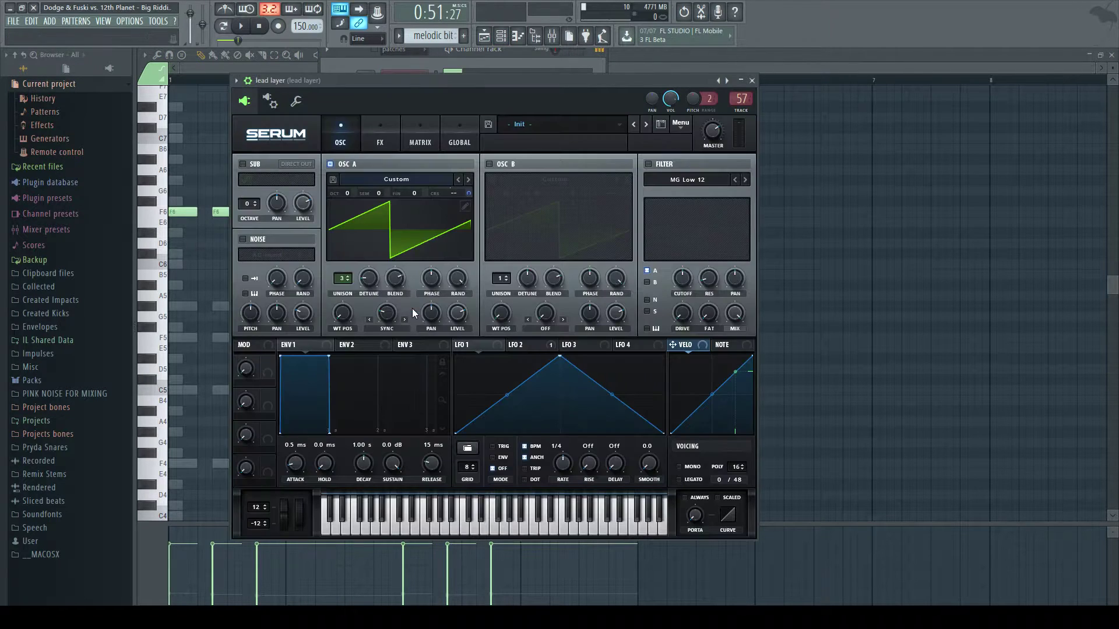
left_click_drag(372, 83, 373, 81)
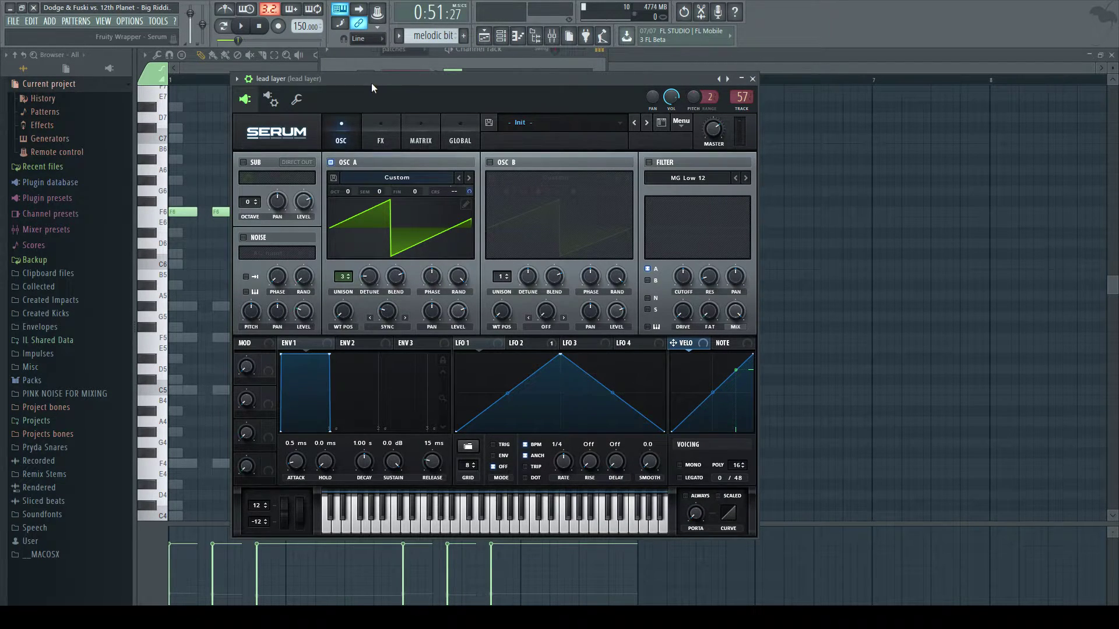
left_click_drag(371, 83, 389, 86)
Bring up the supersaw synth and solo its mixer track
left_click(342, 59)
left_click(401, 275)
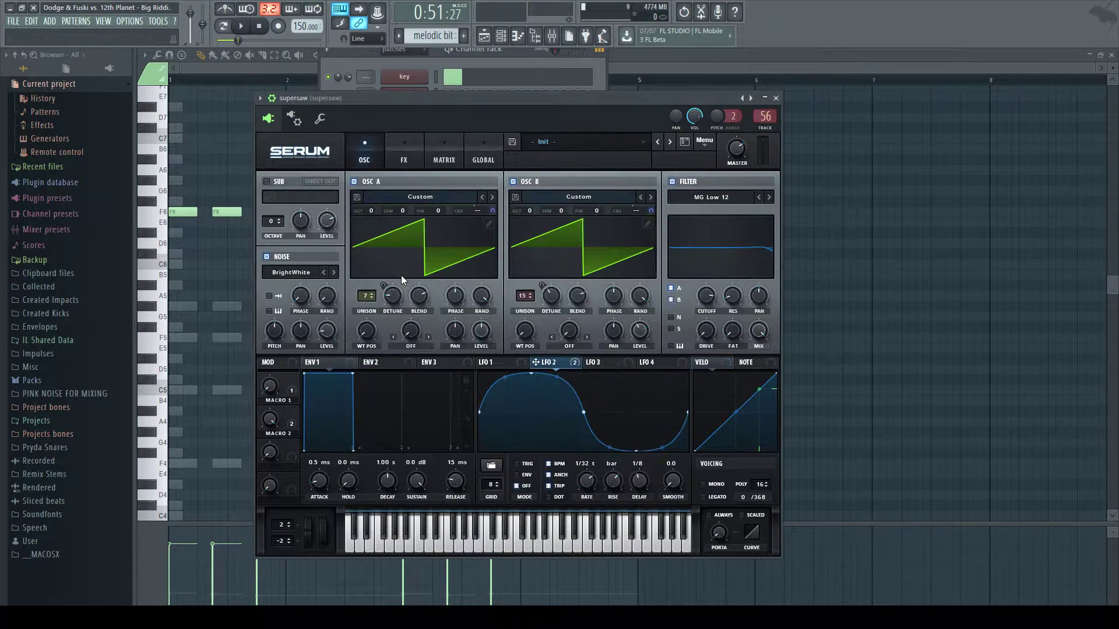
key("F9")
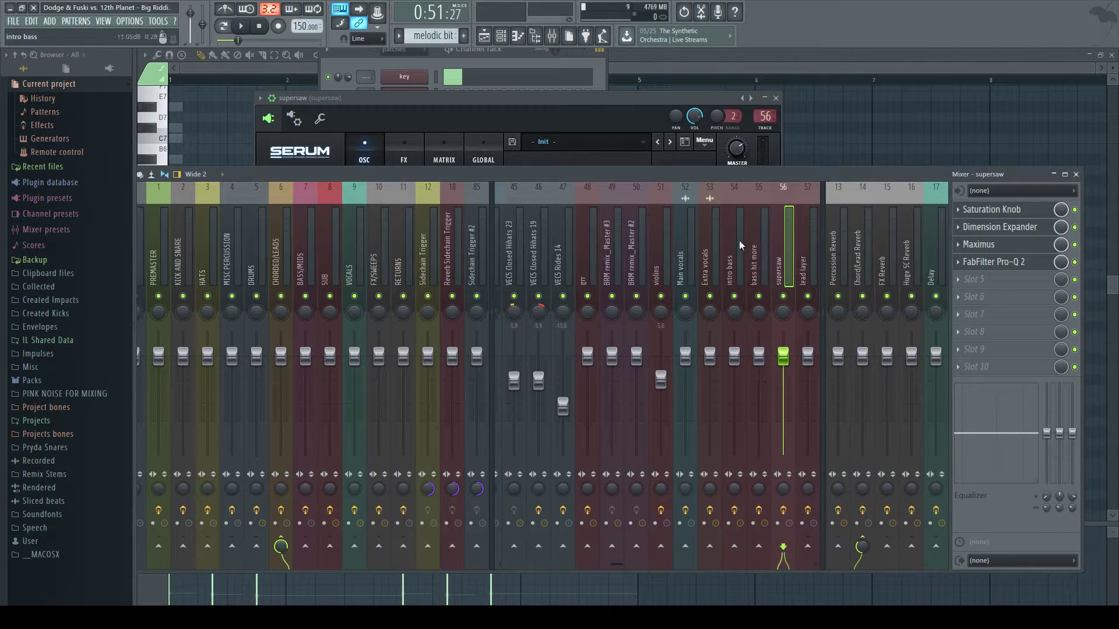
right_click(783, 296)
Play the soloed supersaw in the arrangement from bar 25
key("space")
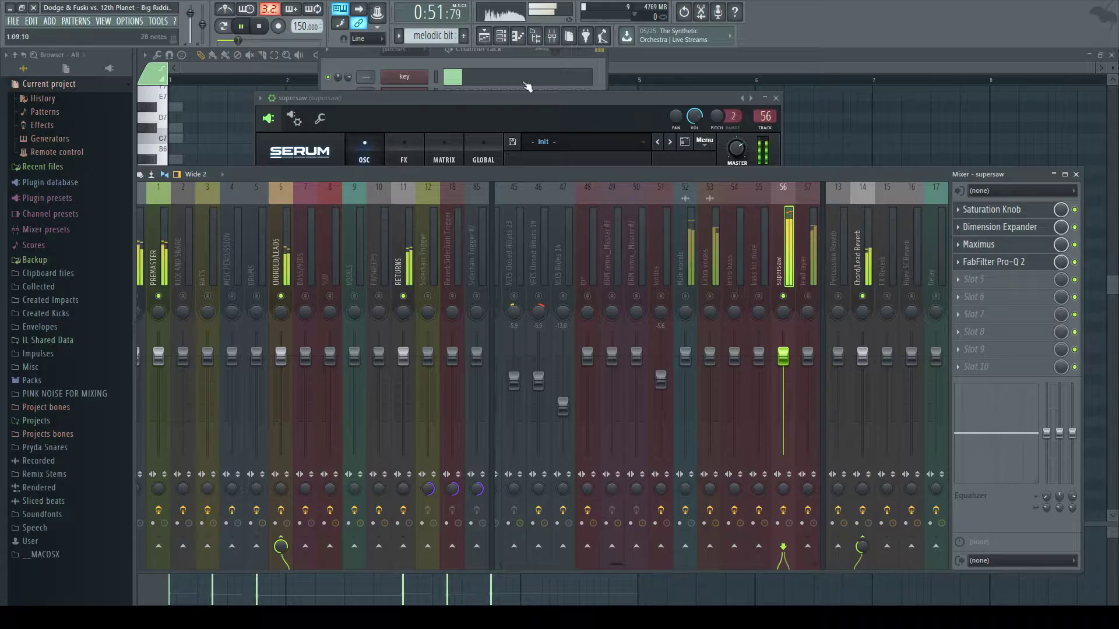
key("F5")
left_click(380, 80)
scroll(386, 80, "down", 4)
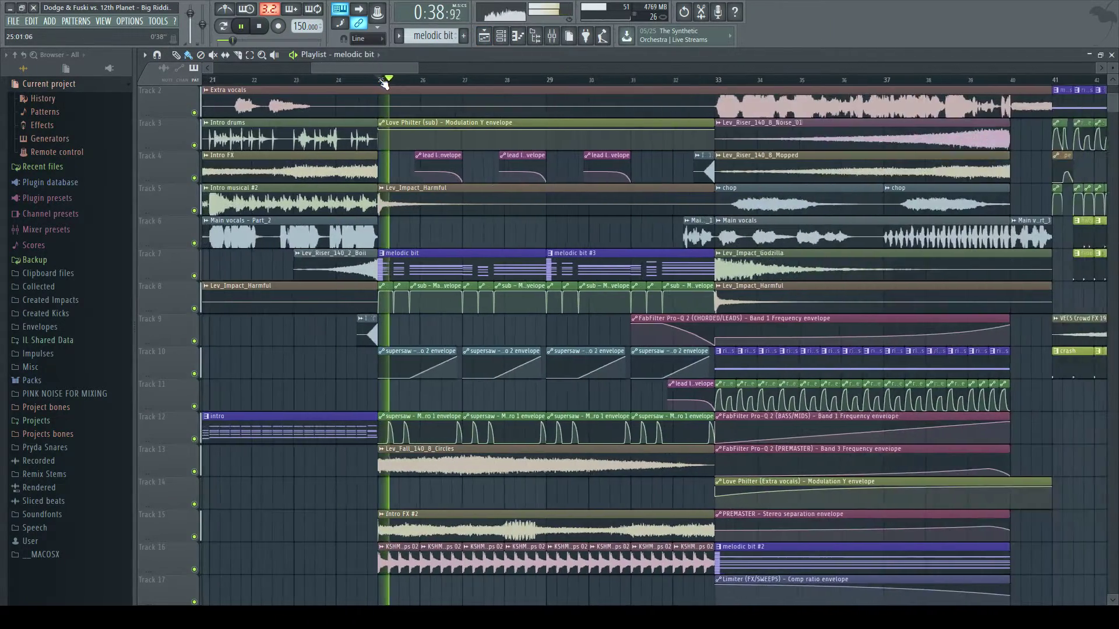
Take the supersaw mixer track out of solo and stop playback
key("F9")
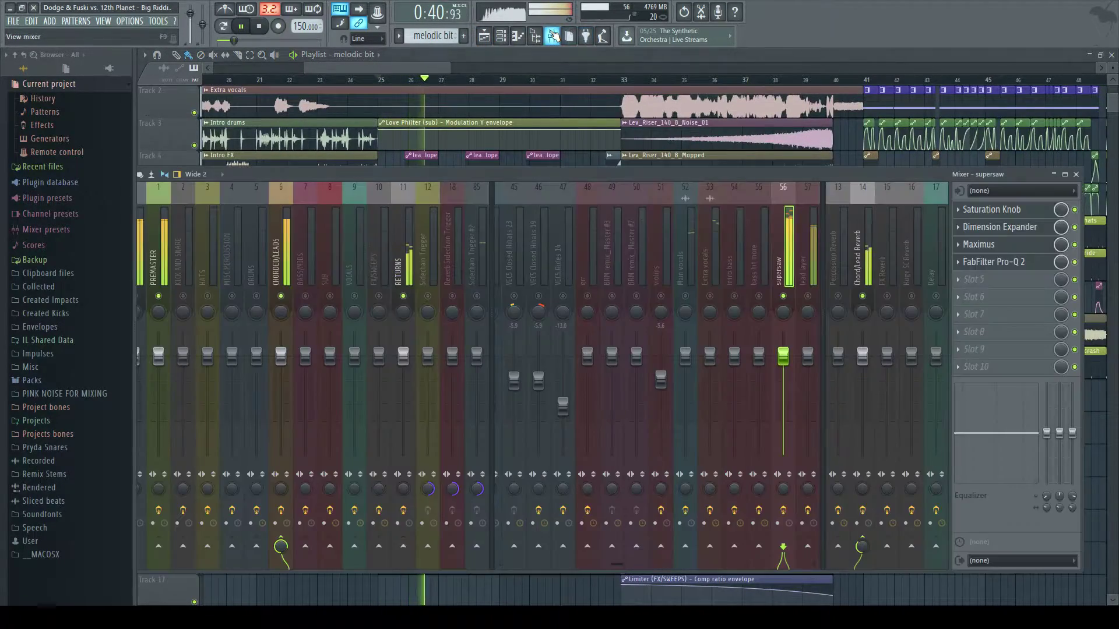
right_click(784, 297)
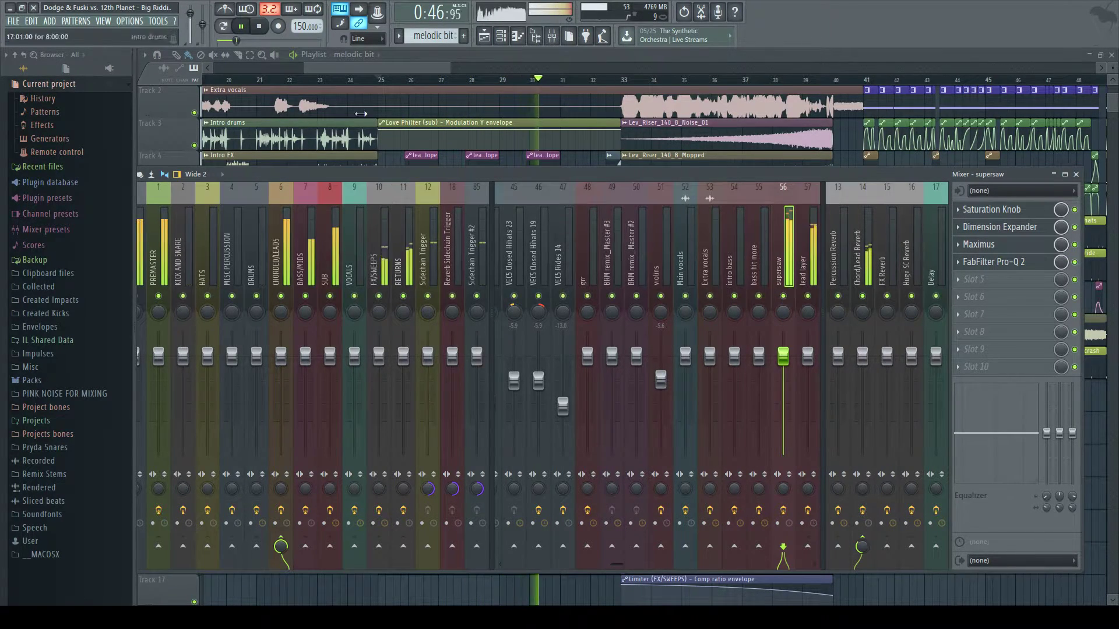
key("space")
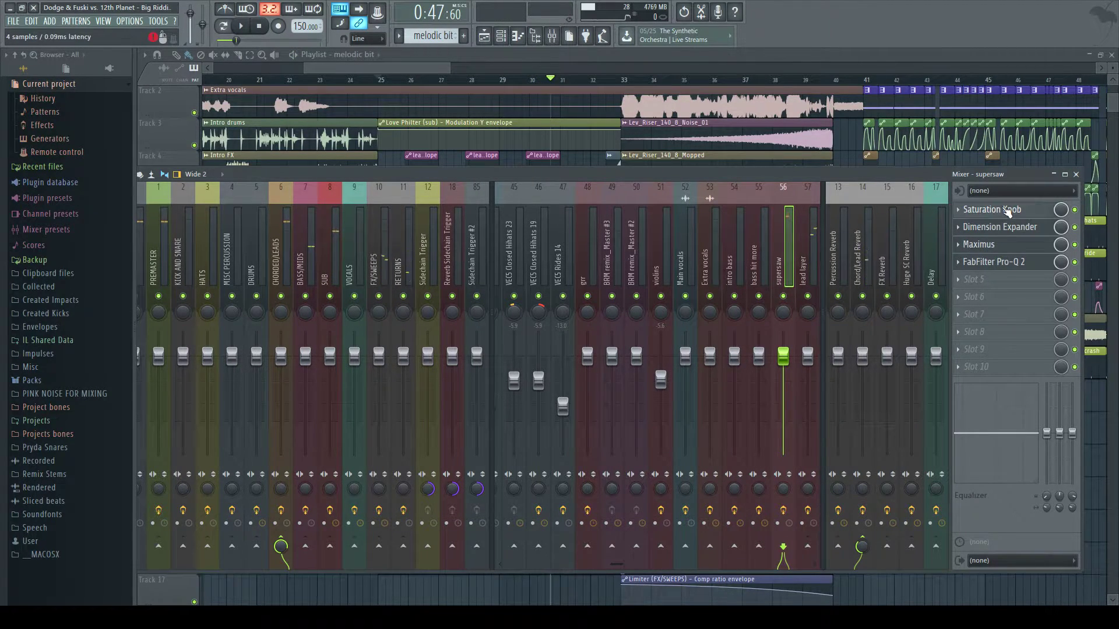
Check the Saturation Knob and Dimension Expander settings on the supersaw mixer track
left_click(1007, 209)
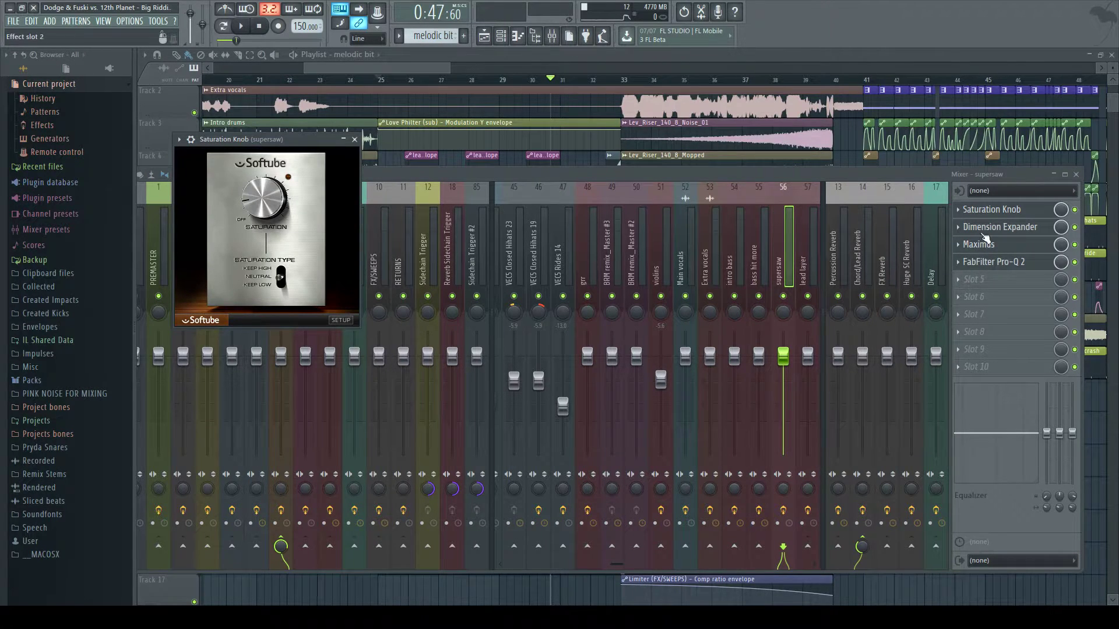
left_click(985, 228)
left_click(985, 227)
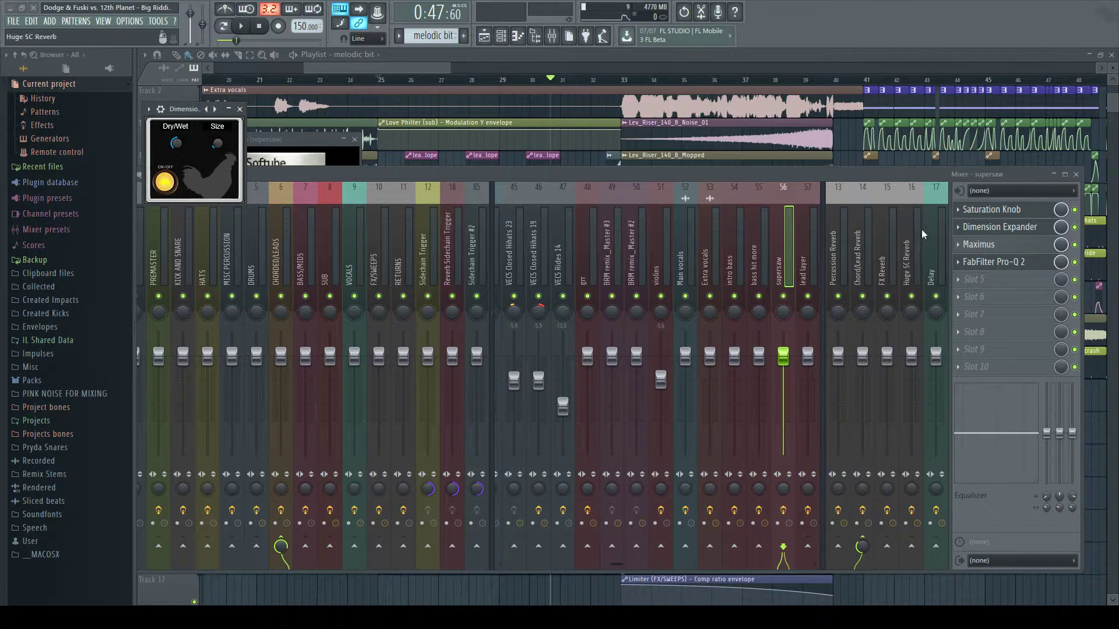
Examine the low, mid, high and master band curves of the supersaw's Maximus, playing the song briefly, and return to the mixer
left_click(1007, 245)
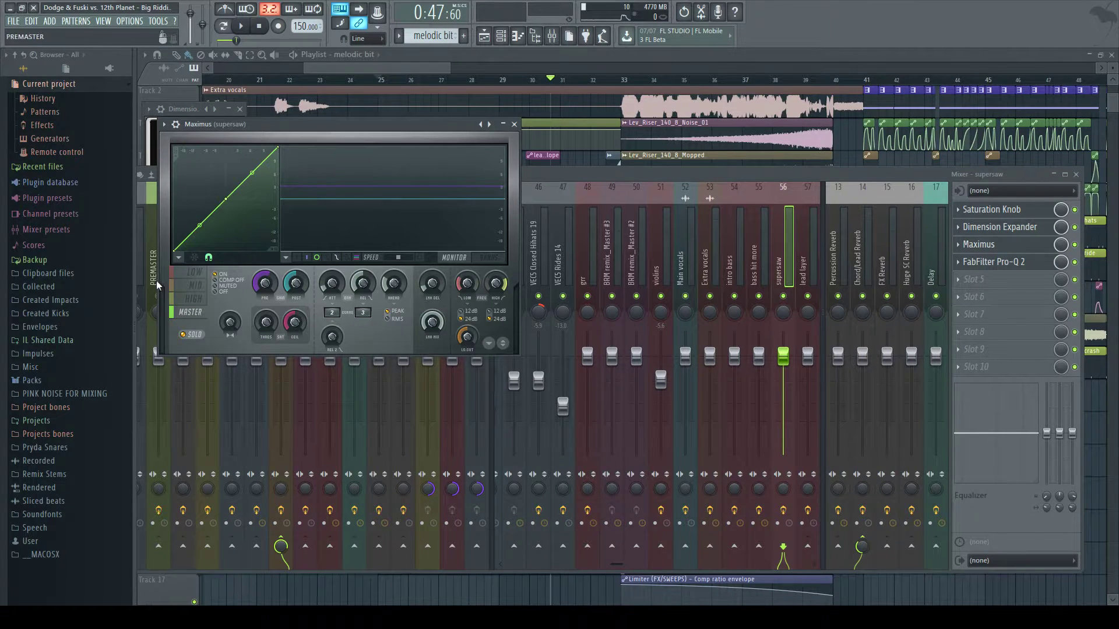
left_click(194, 272)
left_click(183, 289)
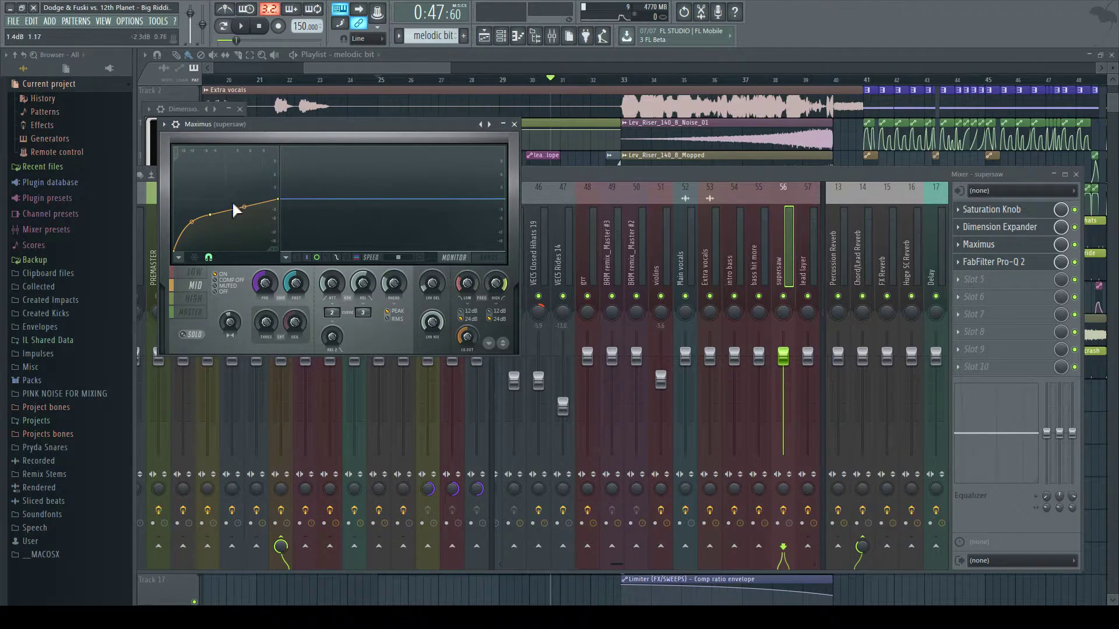
left_click(242, 26)
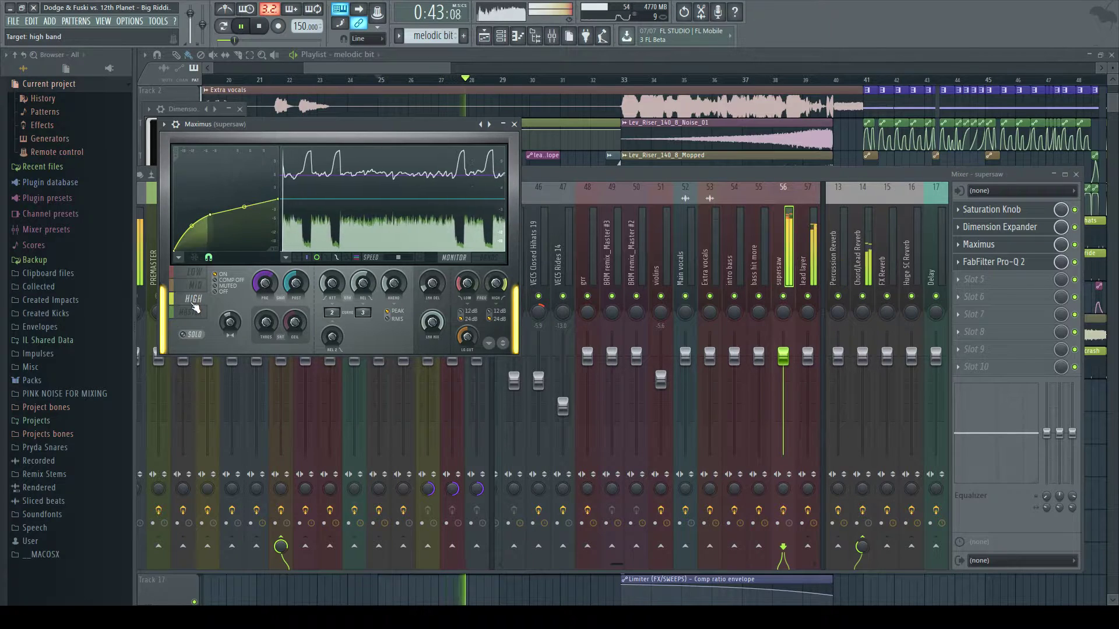
left_click(241, 26)
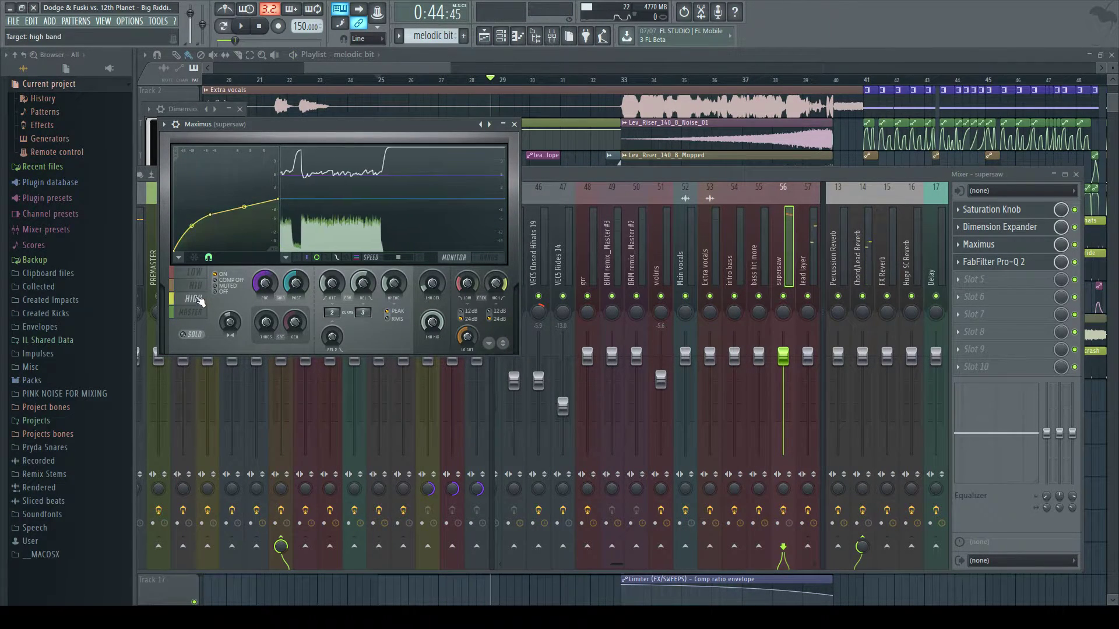
left_click(183, 314)
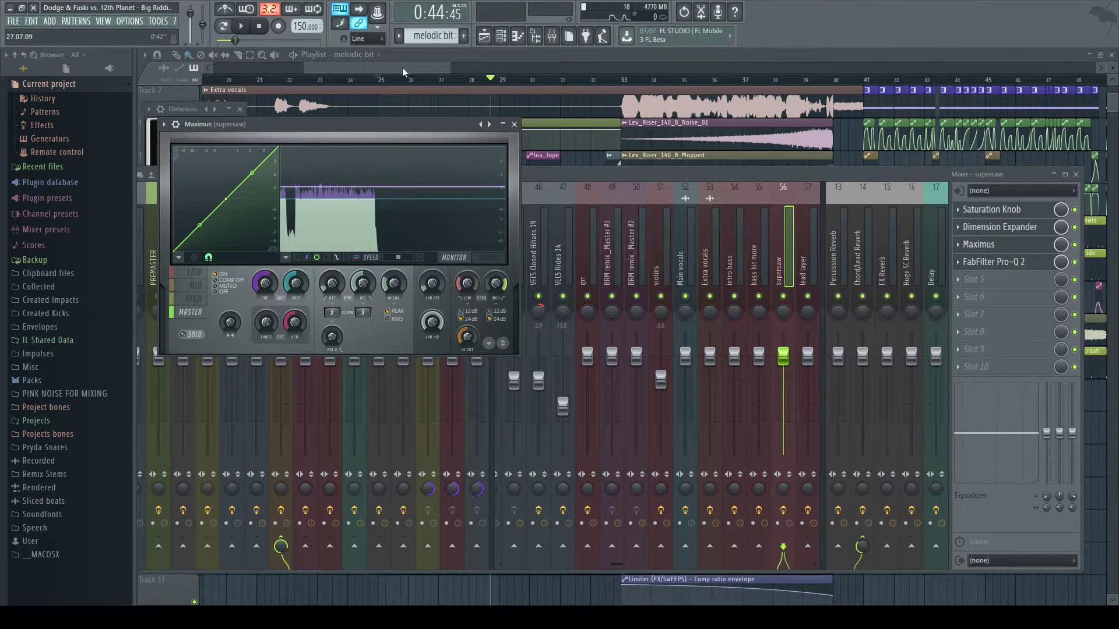
left_click(858, 261)
left_click(783, 257)
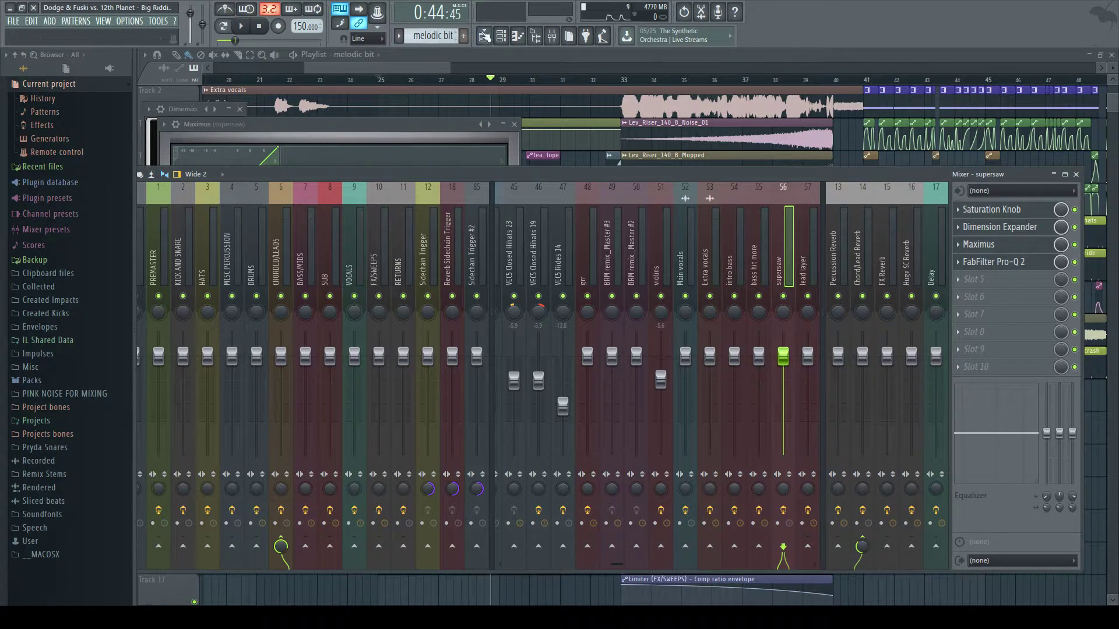
Bring up the lead layer synth, solo its mixer track and listen to it in the arrangement
left_click(511, 35)
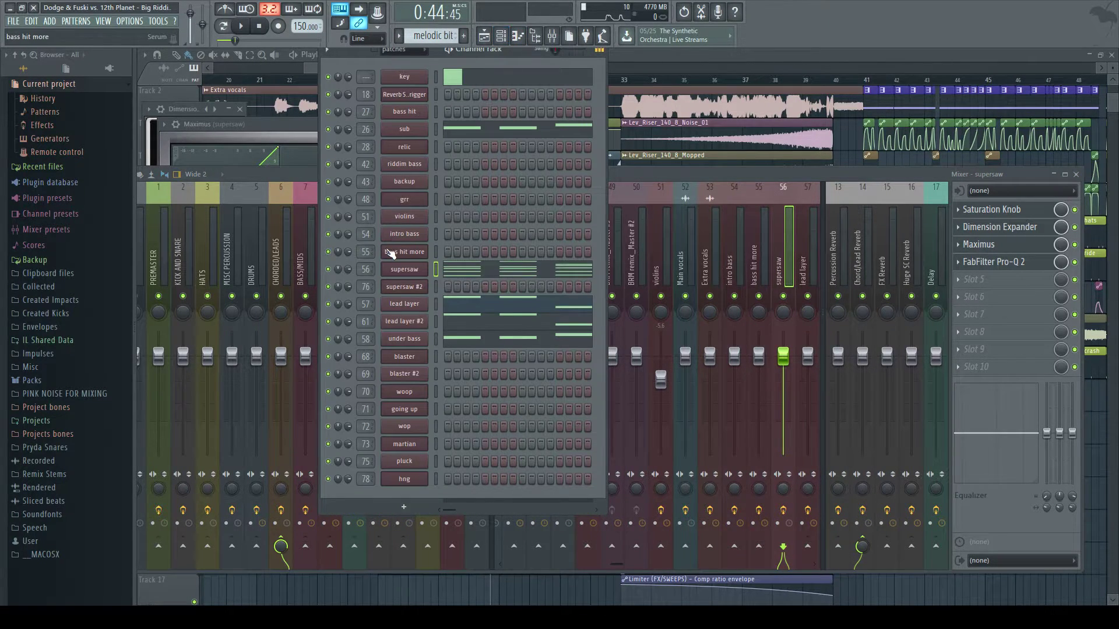
left_click(397, 306)
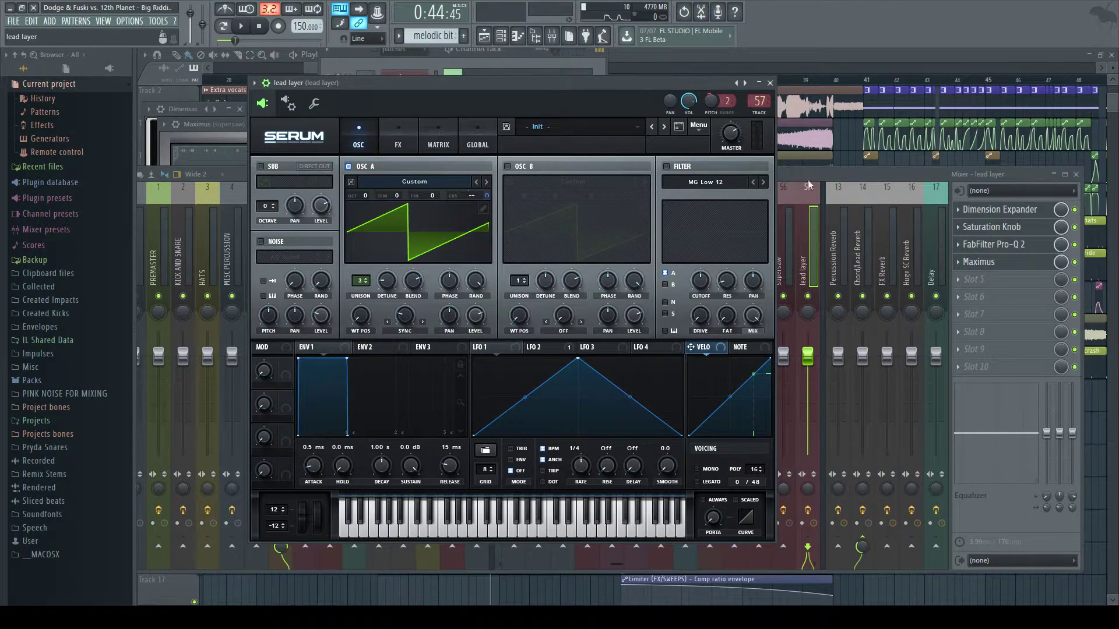
left_click(814, 264)
scroll(810, 251, "right", 6)
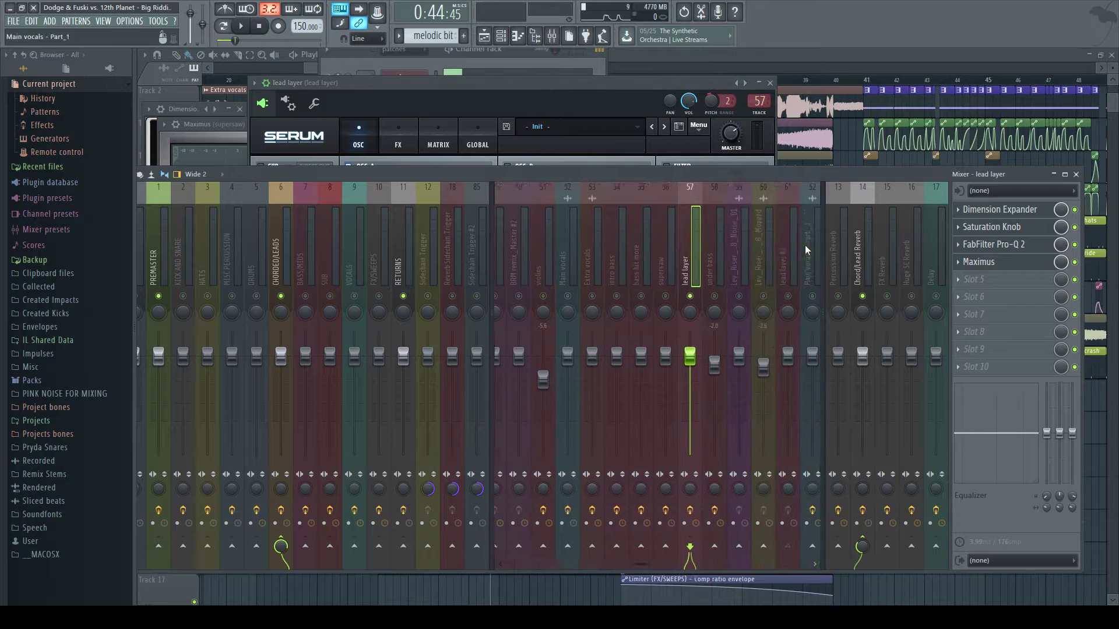
key("space")
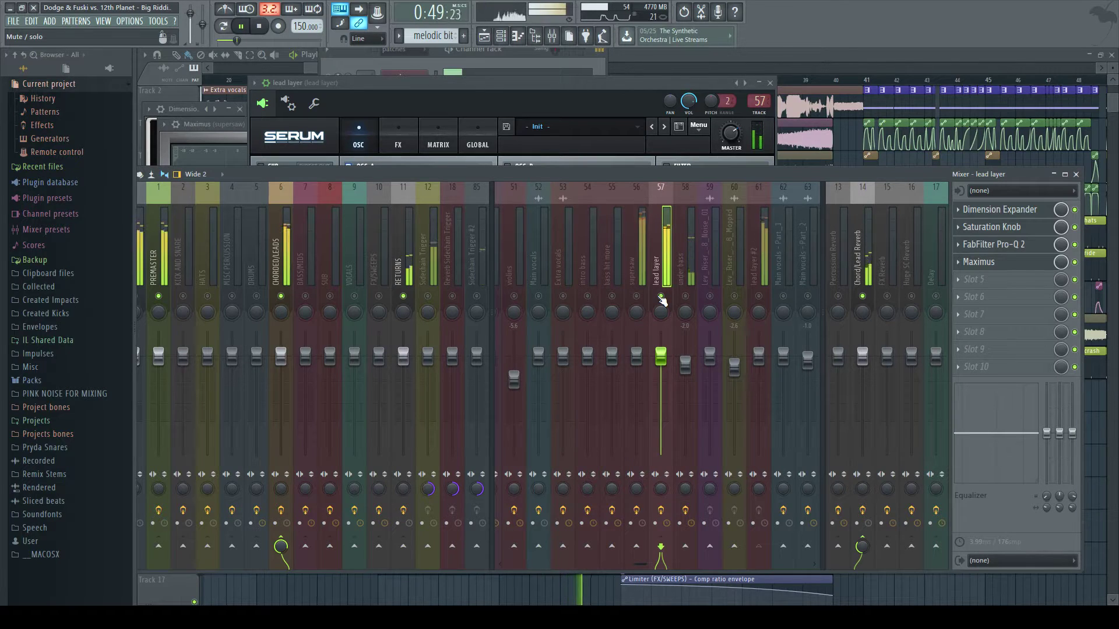
left_click(242, 28)
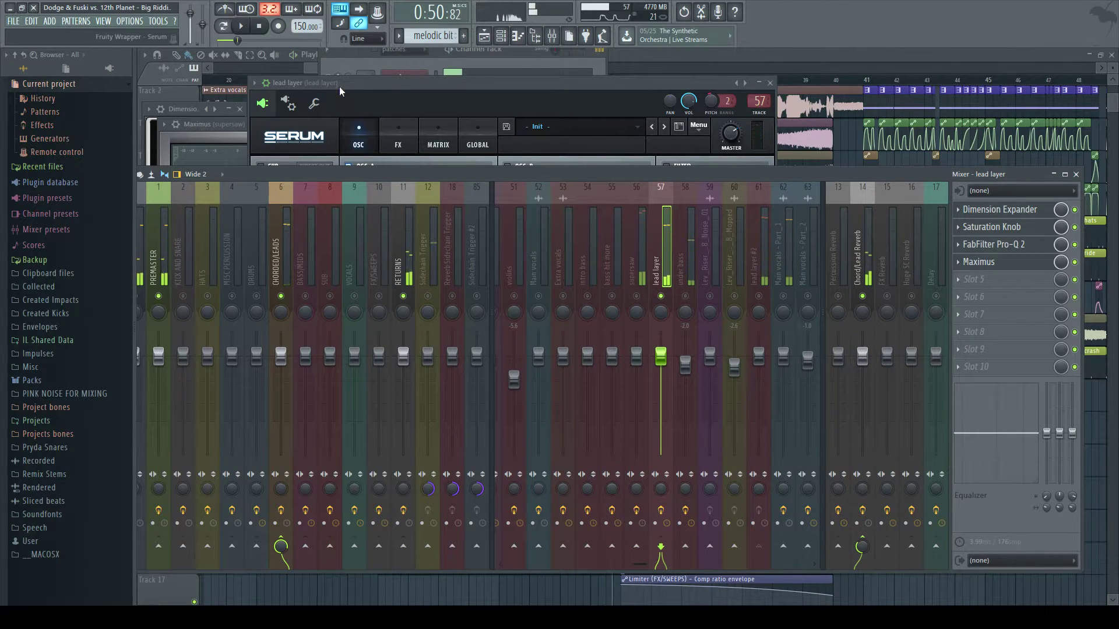
Review the lead layer's Serum oscillator and effects pages and its mixer effect chain
left_click(358, 142)
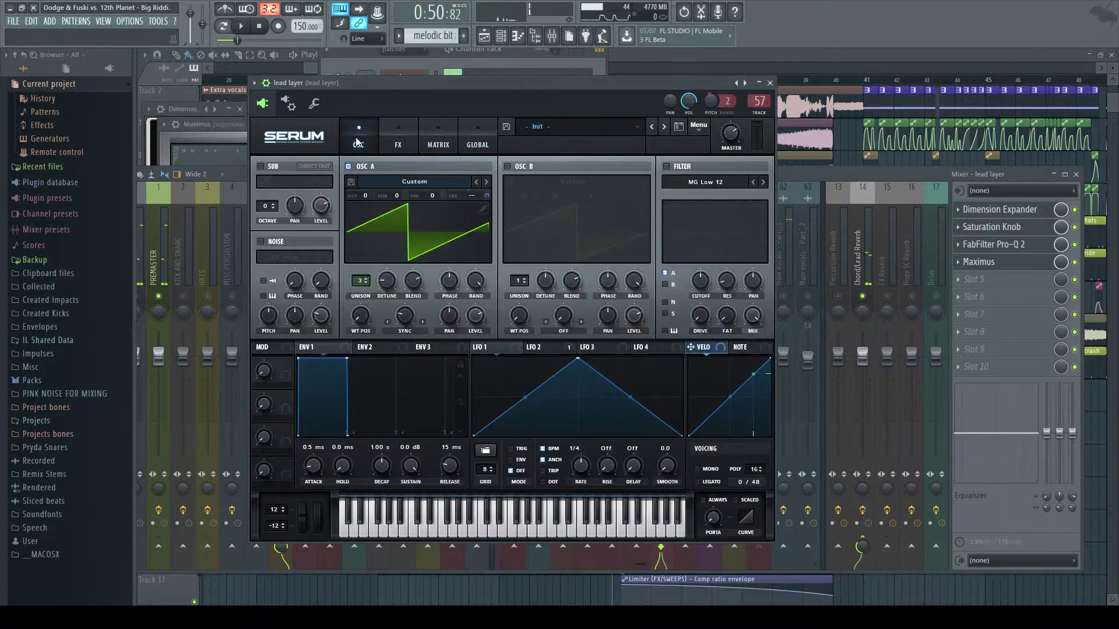
left_click(399, 149)
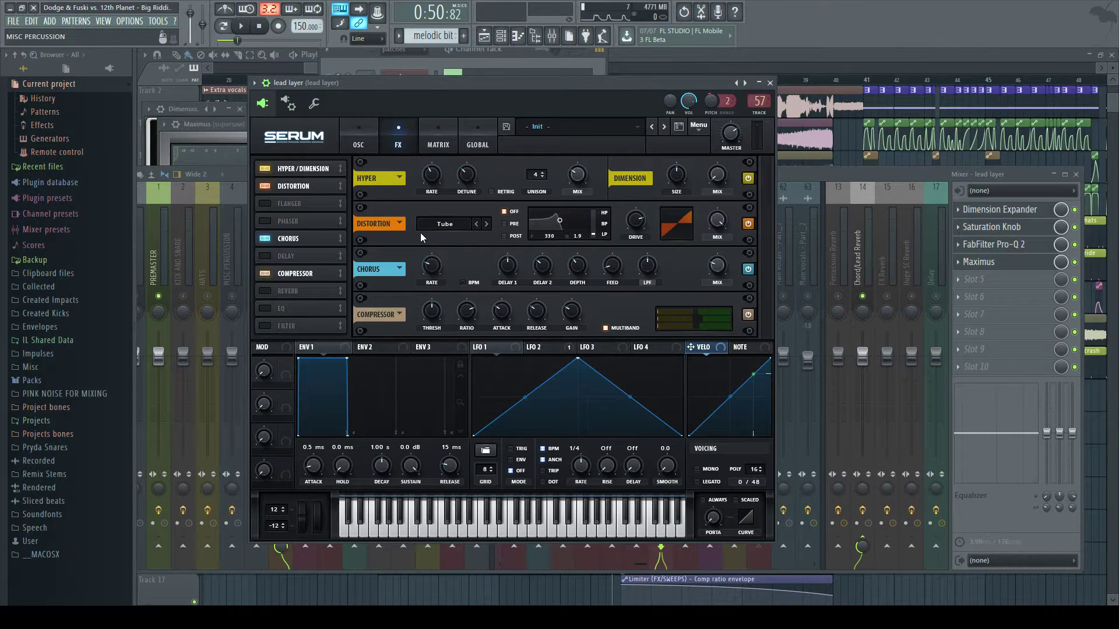
left_click(788, 178)
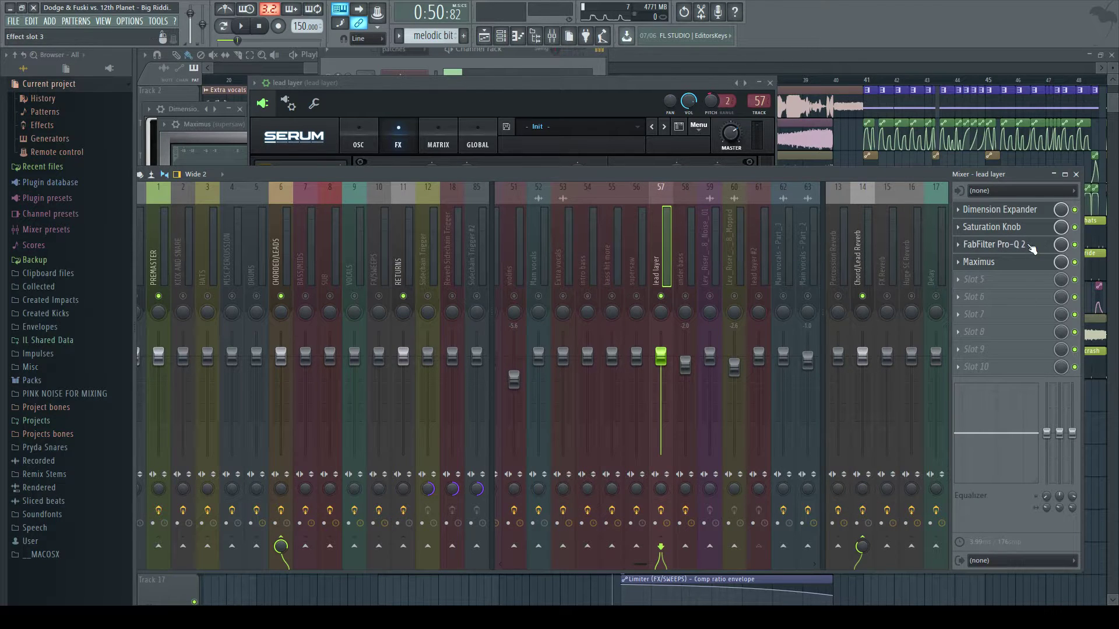
Check the FabFilter Pro-Q 2 curve on the supersaw mixer track and close the equalizer
left_click(632, 242)
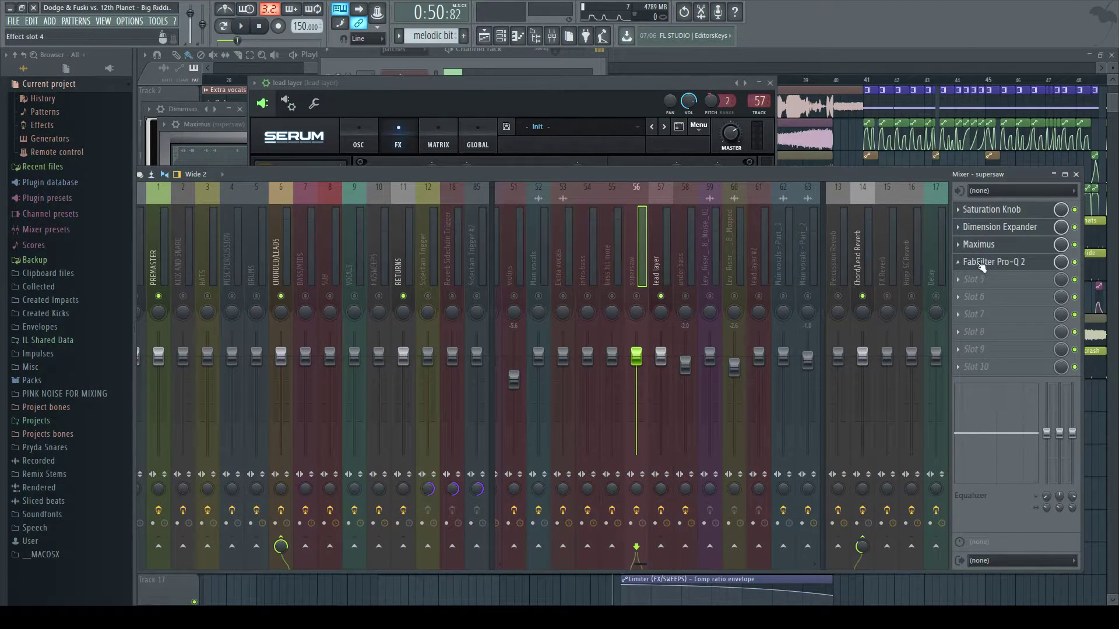
left_click(994, 262)
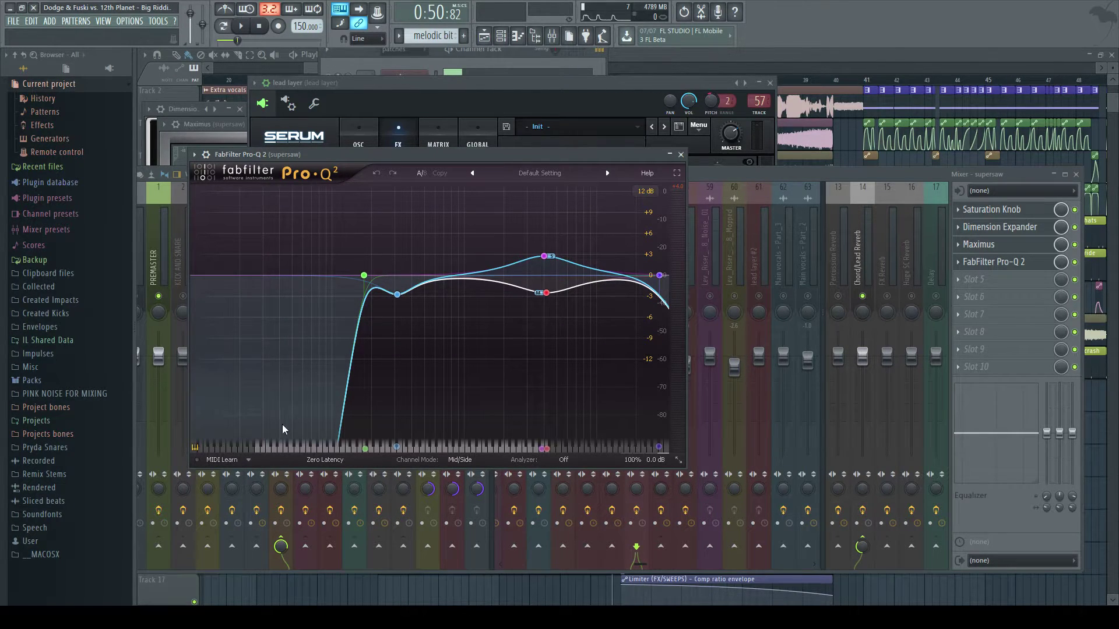
left_click(681, 154)
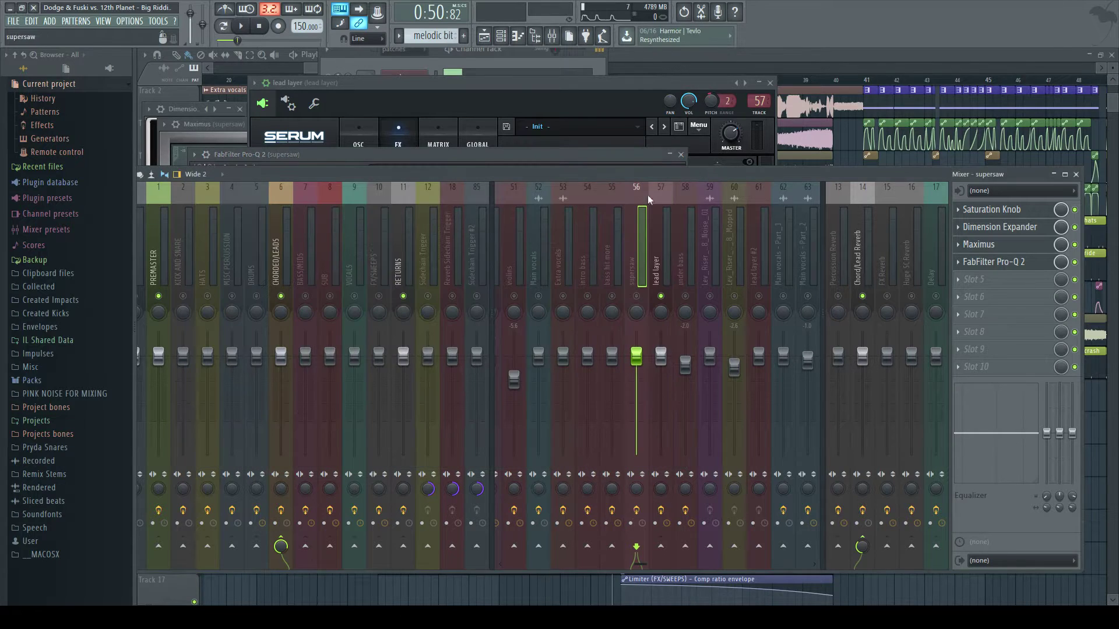
Mute the lead layer channel and unmute the lead layer #2 mixer track
left_click(331, 102)
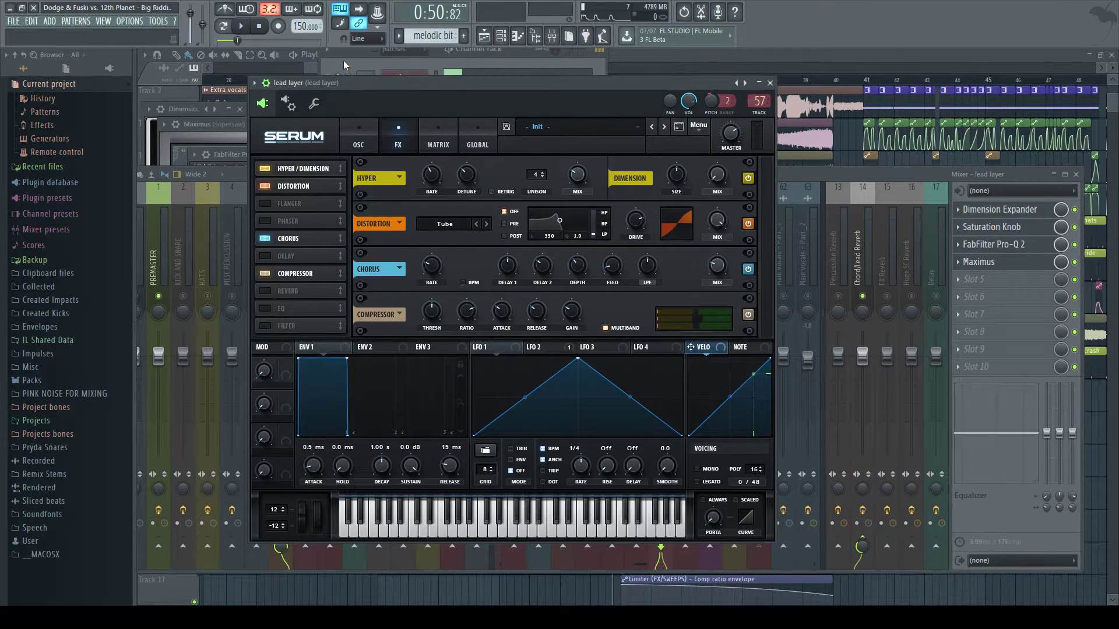
left_click(355, 59)
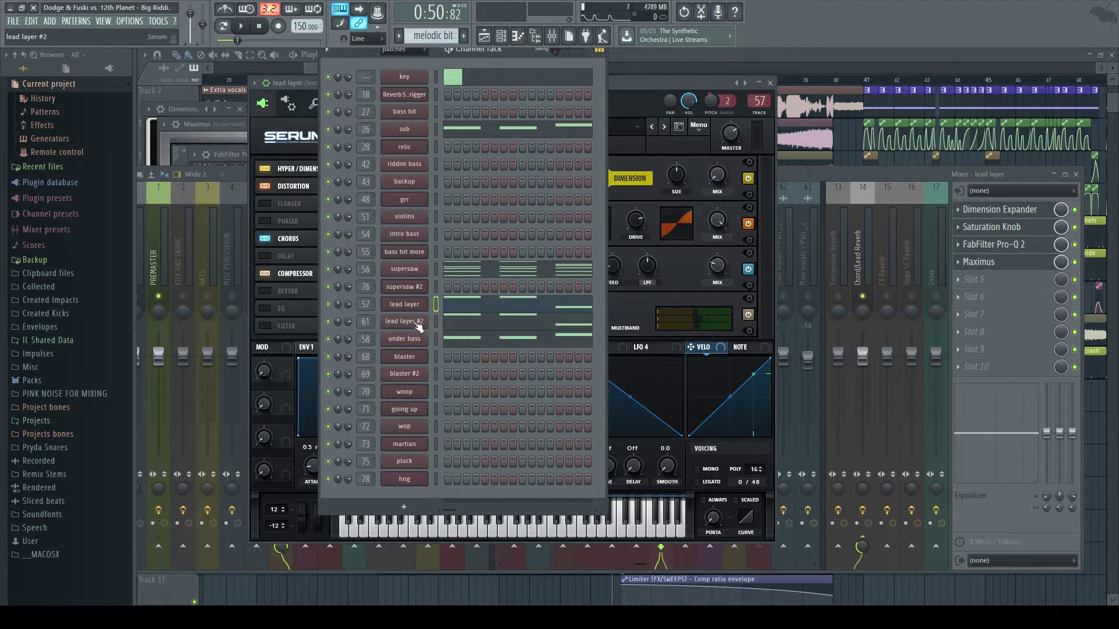
left_click(328, 305)
left_click(366, 321)
left_click(759, 296)
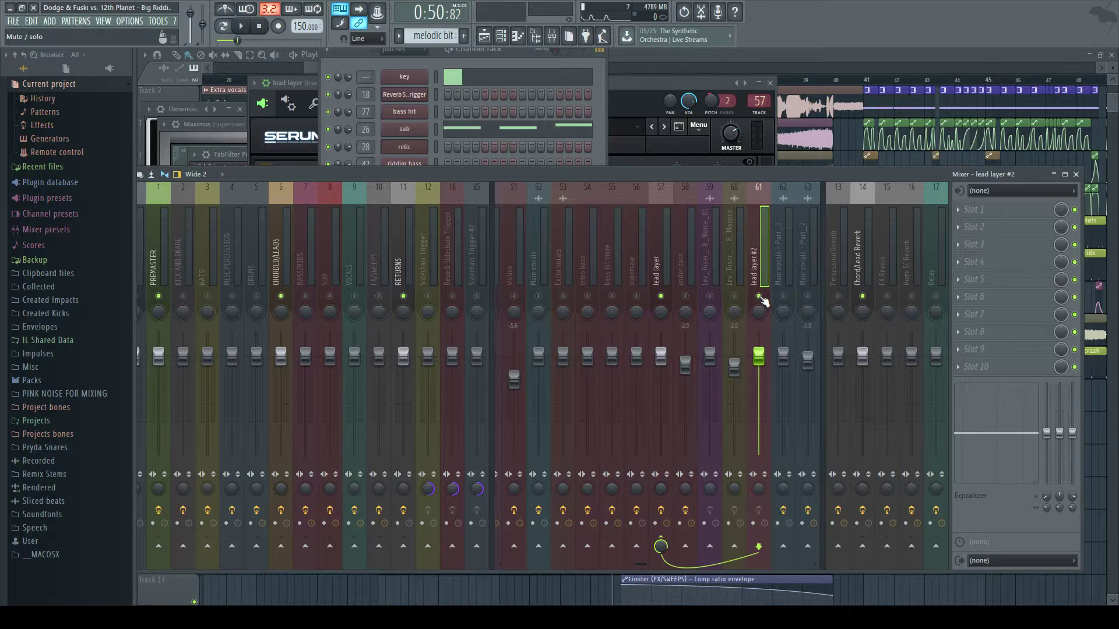
Play the melodic section in the playlist from bar 25 with only lead layer #2 sounding
key("F5")
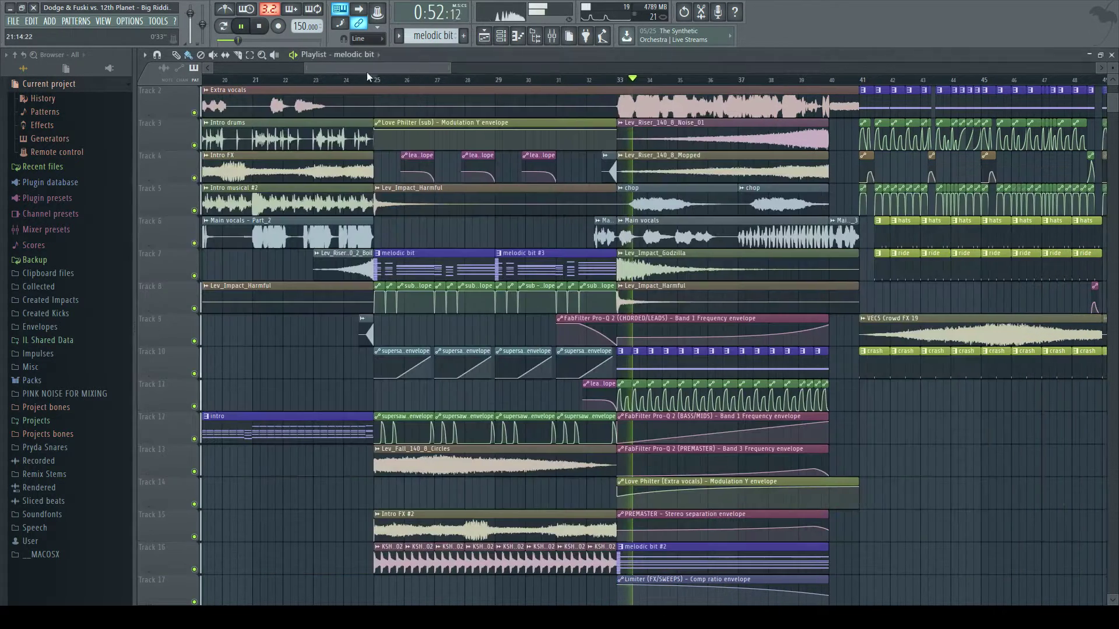
left_click(379, 84)
scroll(380, 84, "down", 2)
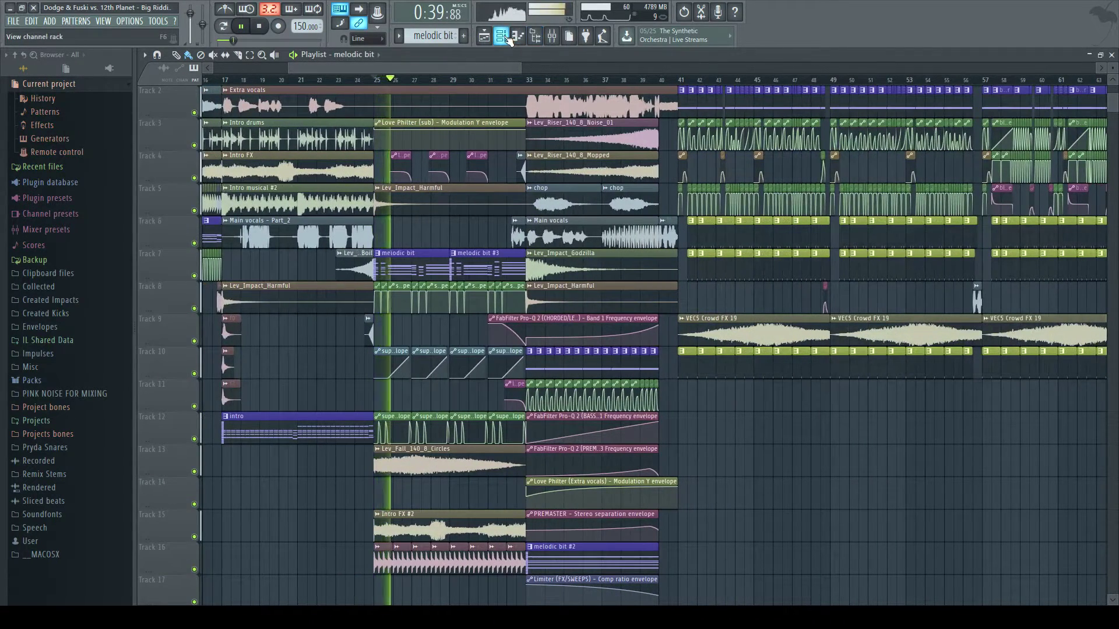
Bring up the lead layer #2 Serum synth and stop playback
left_click(501, 35)
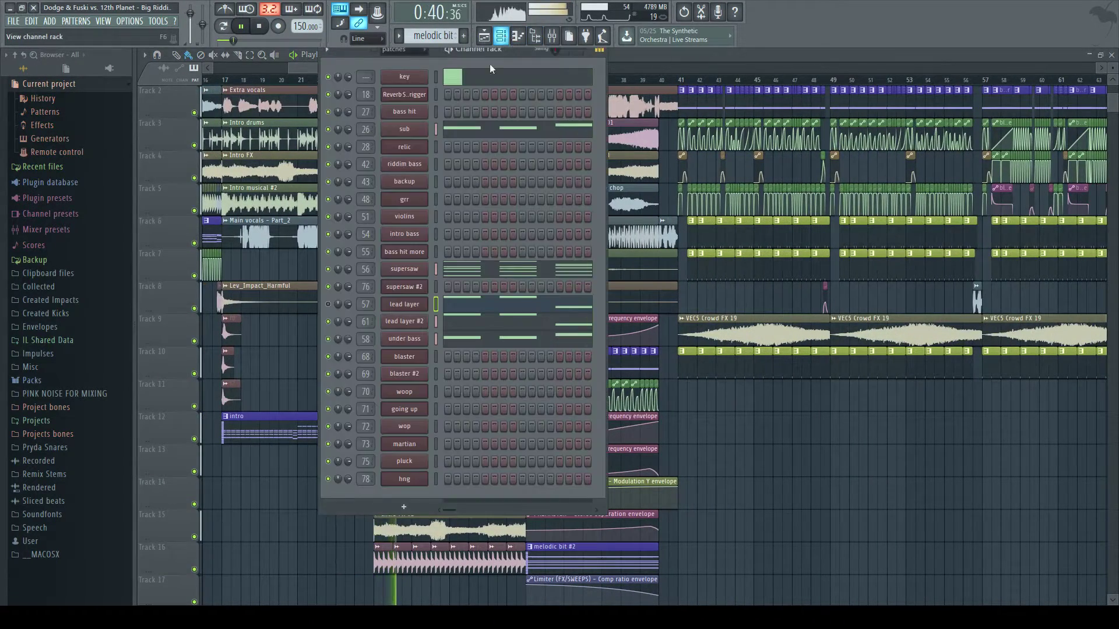
left_click(408, 320)
key("space")
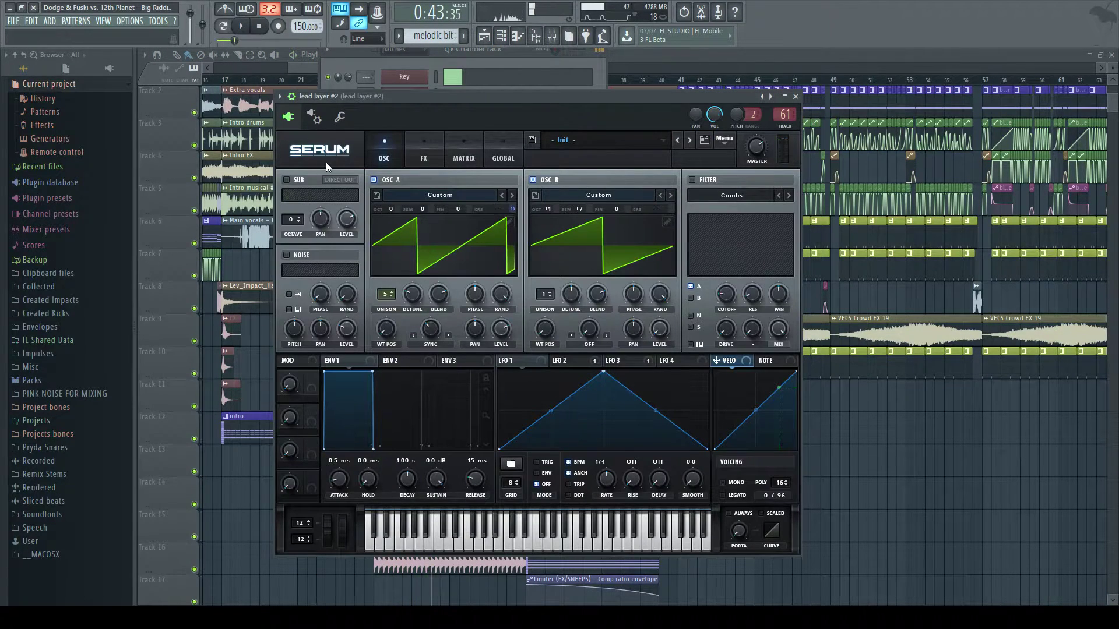
Show LFO 2 in the lead layer #2 Serum and switch off oscillator B
left_click(568, 362)
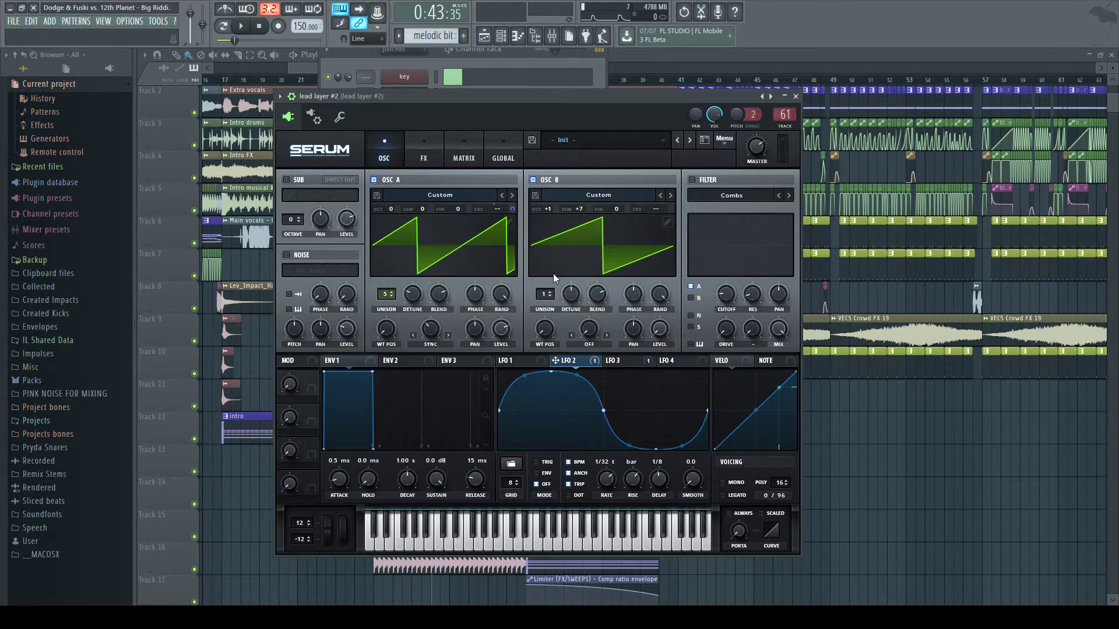
left_click(533, 180)
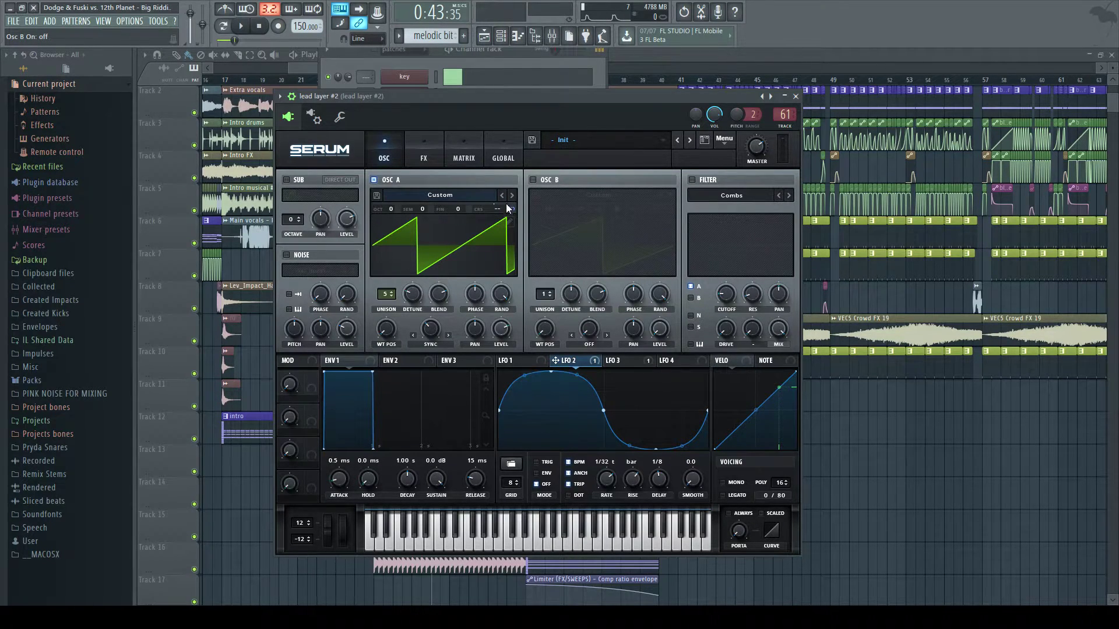
Compare the shapes and rates of LFO 1 through LFO 4 in the lead layer #2 Serum, ending on LFO 3
left_click(525, 364)
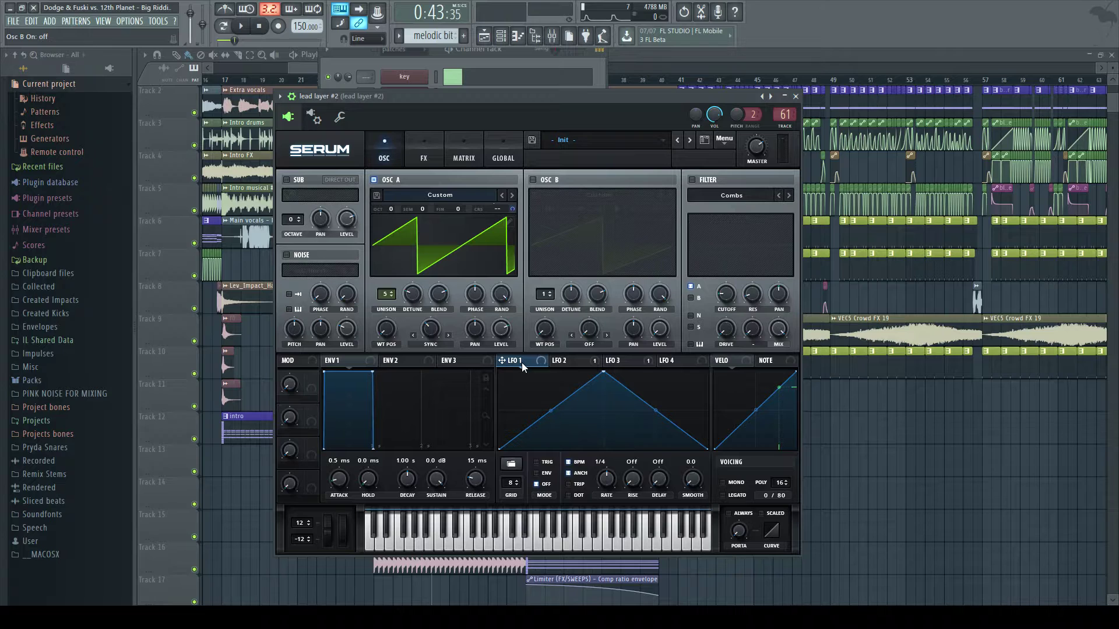
left_click(627, 362)
left_click(565, 361)
left_click(618, 361)
left_click(582, 361)
left_click(621, 365)
left_click(693, 365)
left_click(653, 366)
left_click(680, 366)
left_click(655, 365)
left_click(688, 369)
left_click(638, 361)
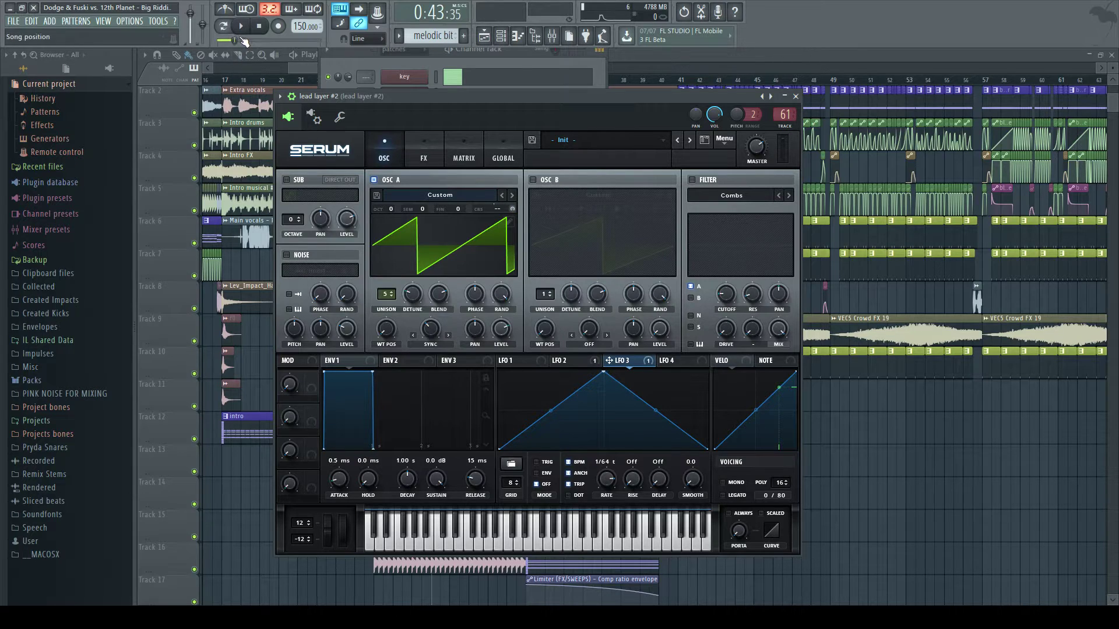
Listen to lead layer #2 with oscillator A alone, and stop playback
key("space")
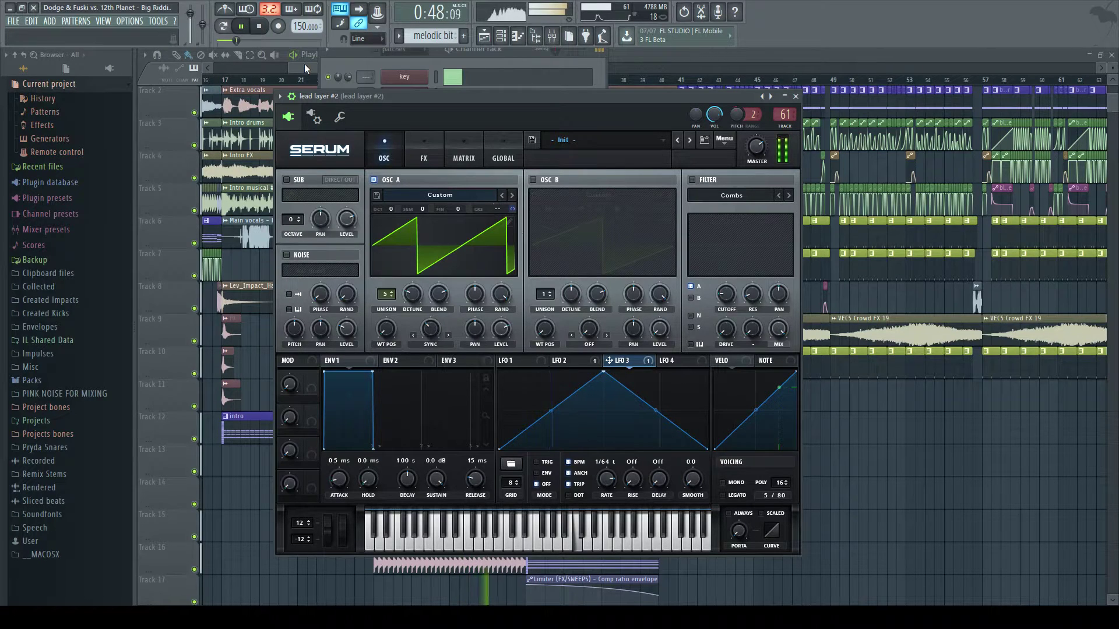
left_click(241, 30)
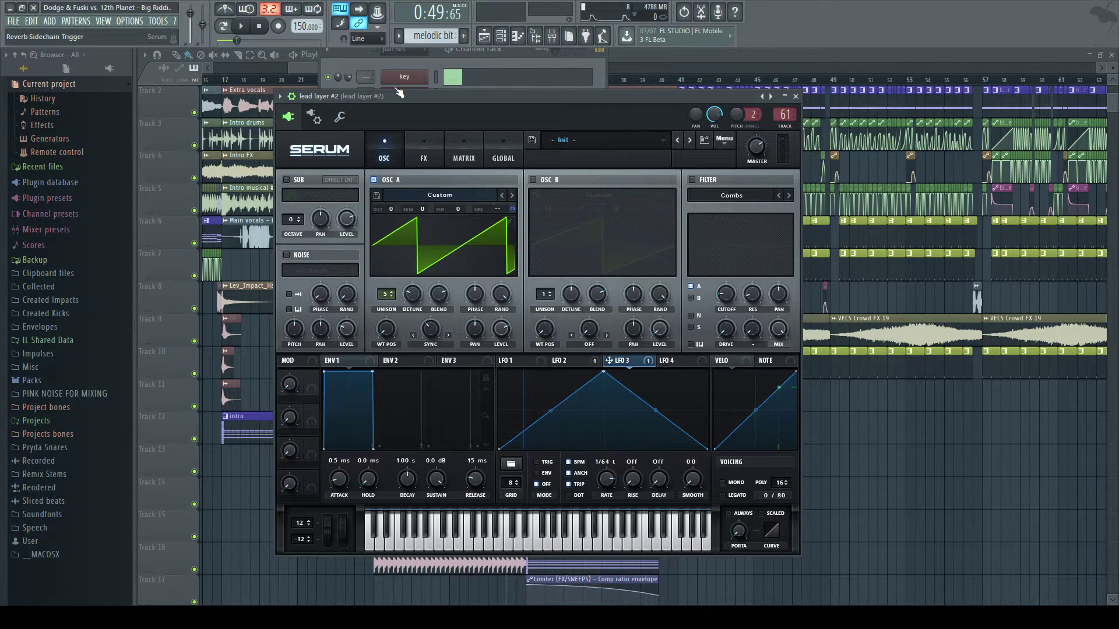
Play the melodic section with the supersaw mixer track unmuted alongside the lead layer and lead layer #2
left_click(364, 62)
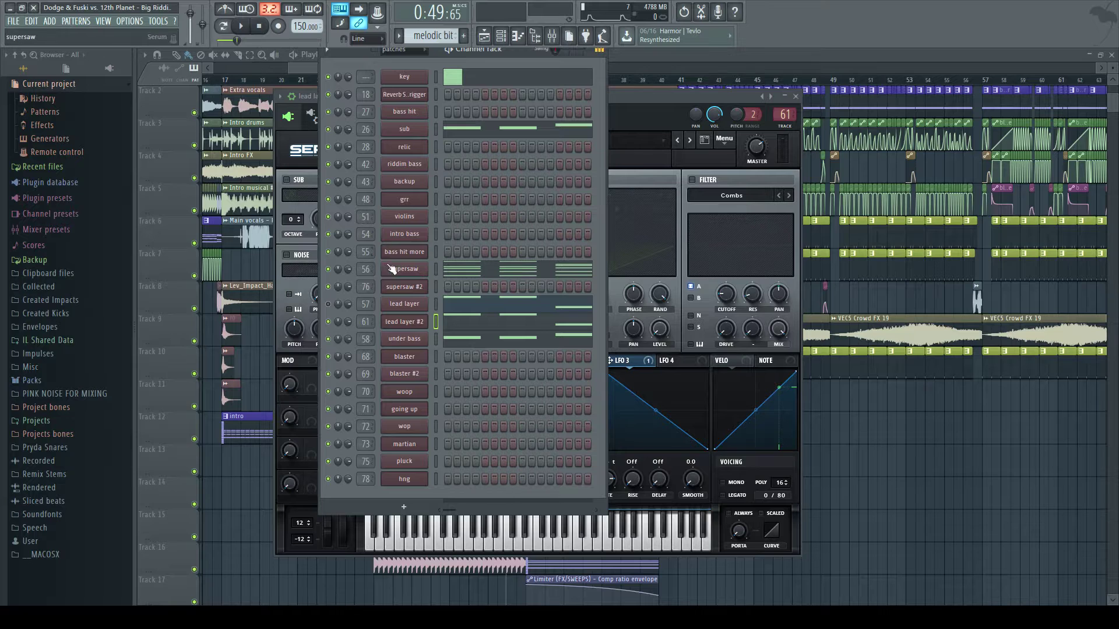
left_click(553, 40)
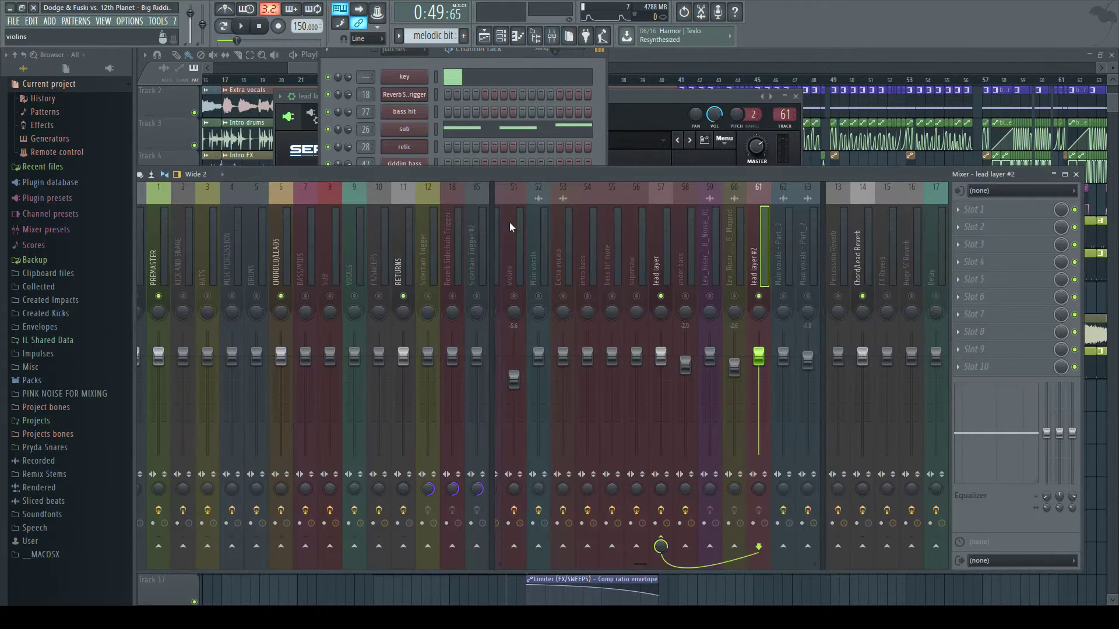
left_click(341, 61)
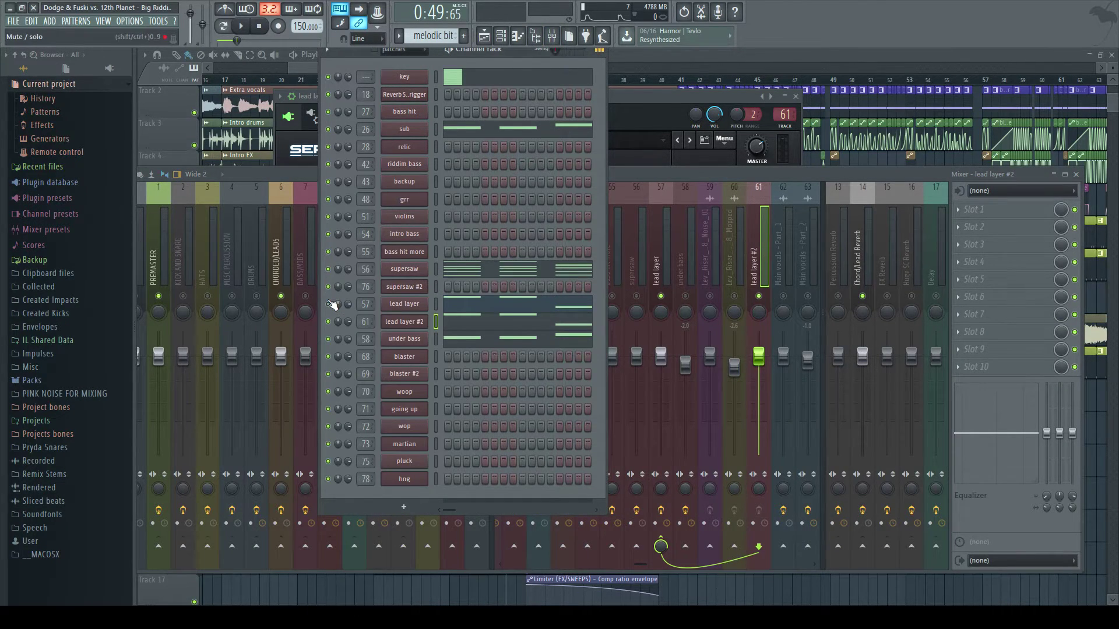
left_click(241, 26)
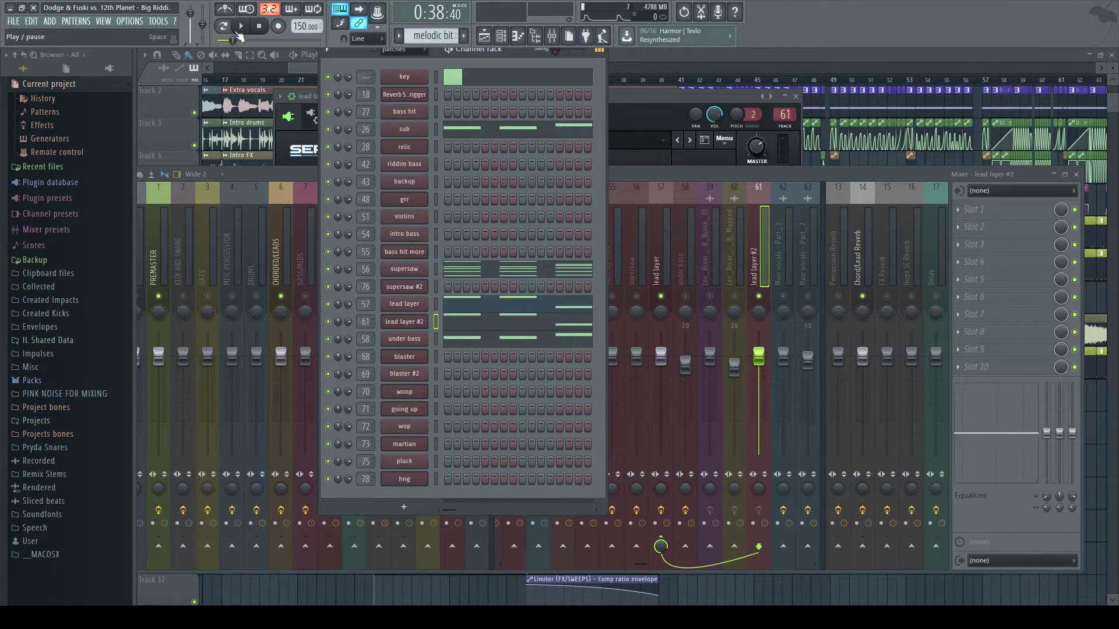
left_click(627, 203)
left_click(637, 296)
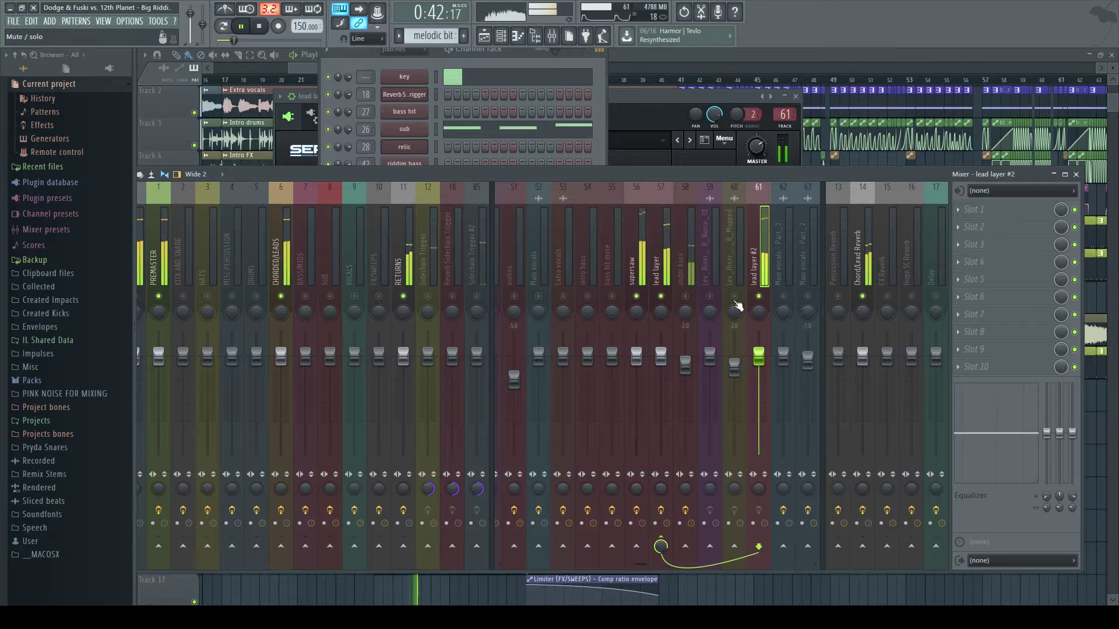
Compare the mix with the lead layer track muted and unmuted, and stop playback
left_click(661, 296)
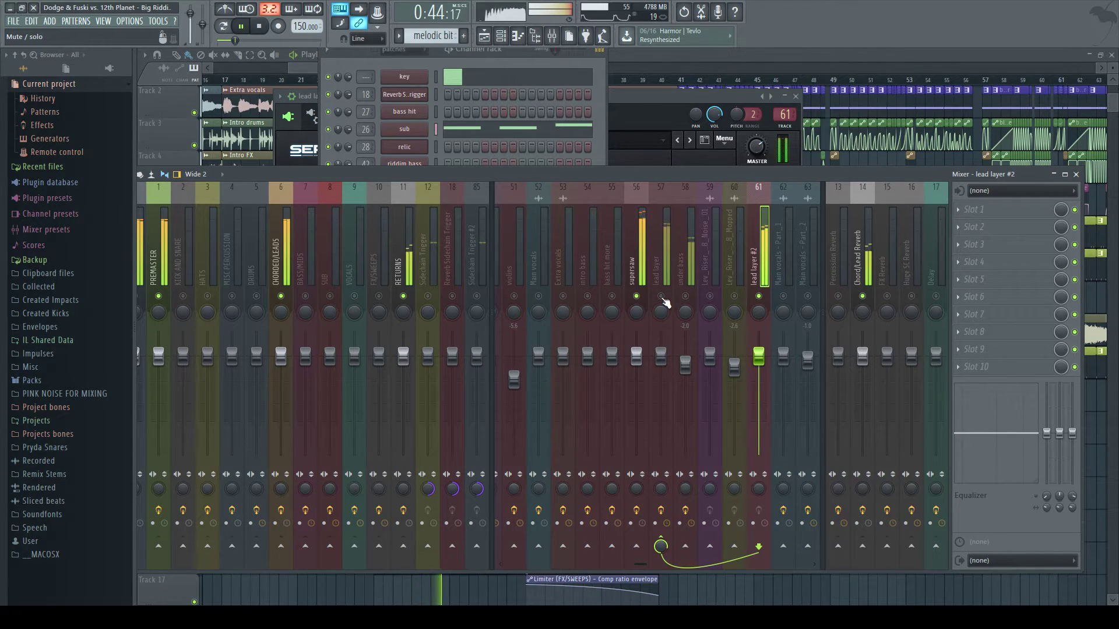
left_click(661, 296)
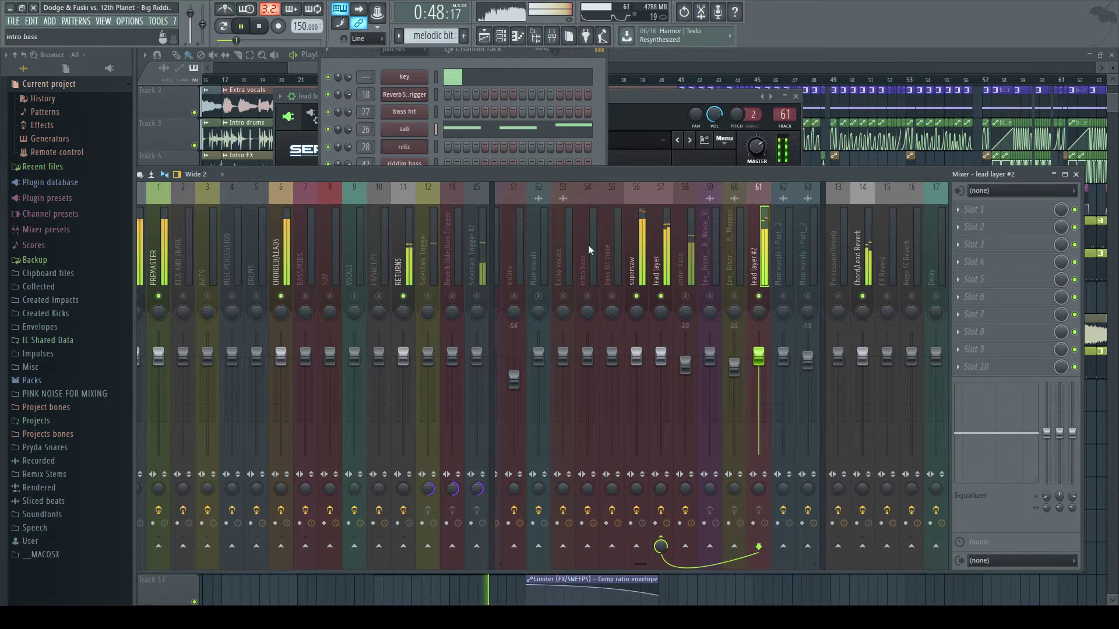
key("space")
Replay the melodic section from bar 25 and compare it with the lead layer #2 mixer track muted and unmuted
left_click(366, 55)
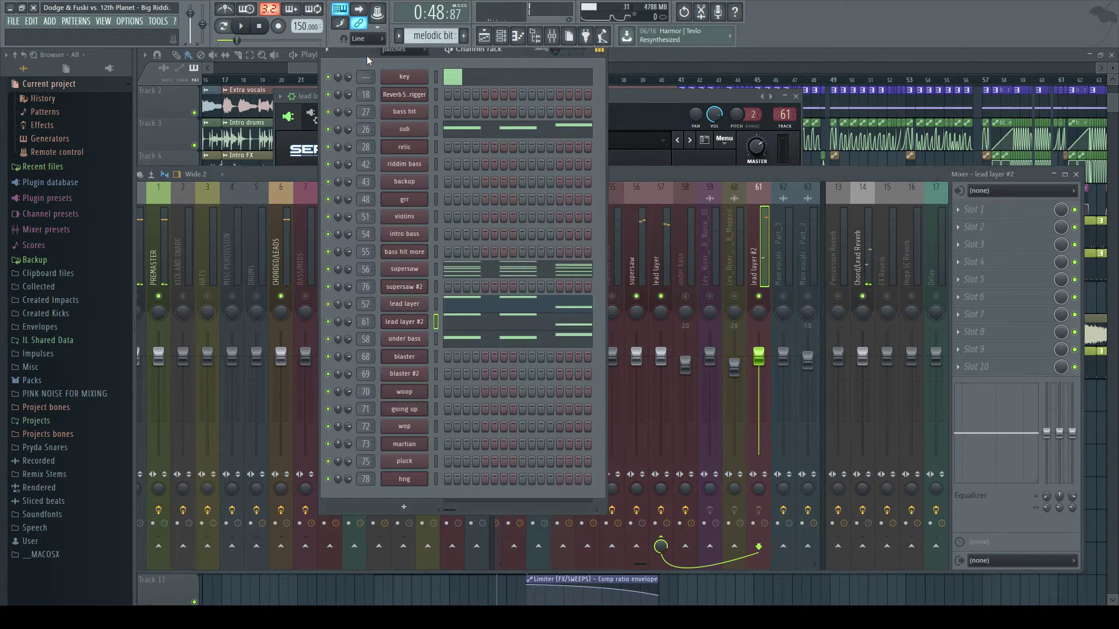
left_click(256, 29)
key("space")
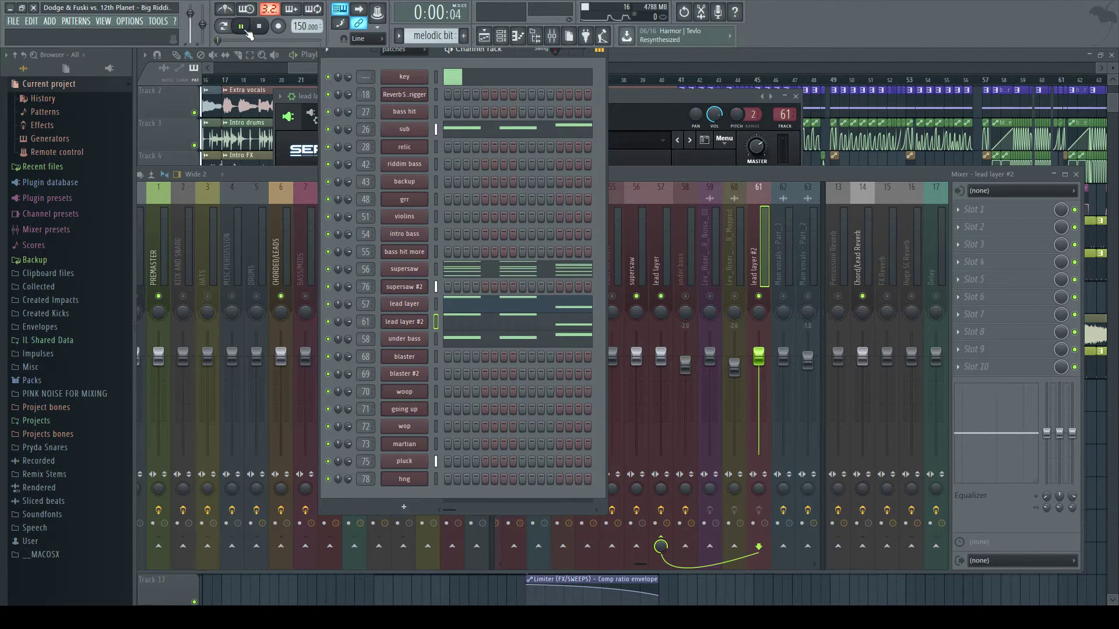
left_click(310, 67)
left_click(376, 82)
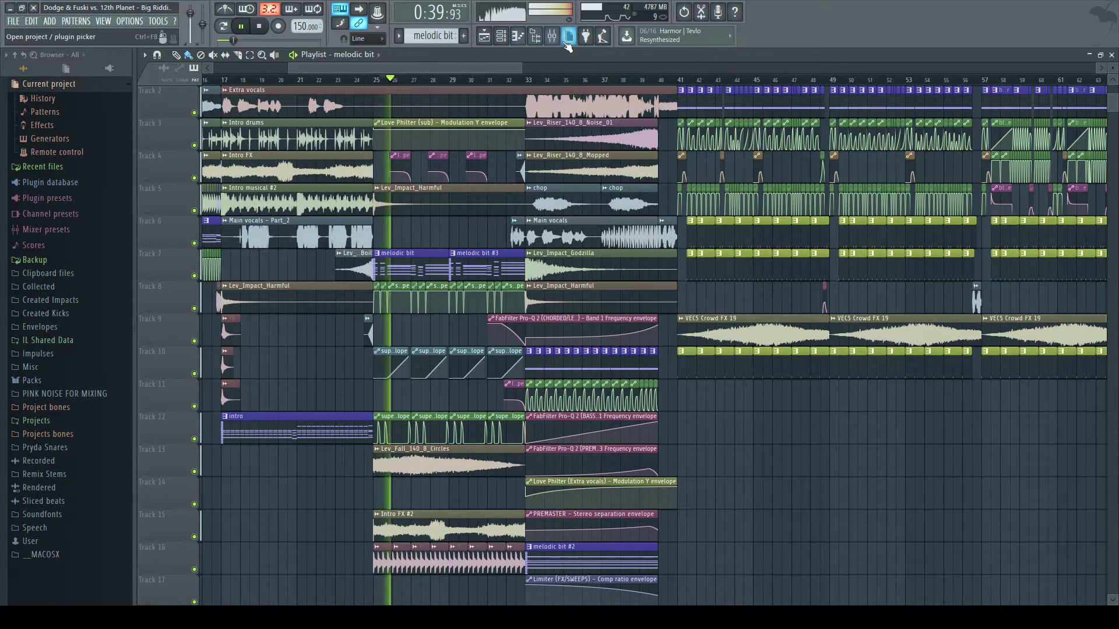
key("F9")
left_click(761, 297)
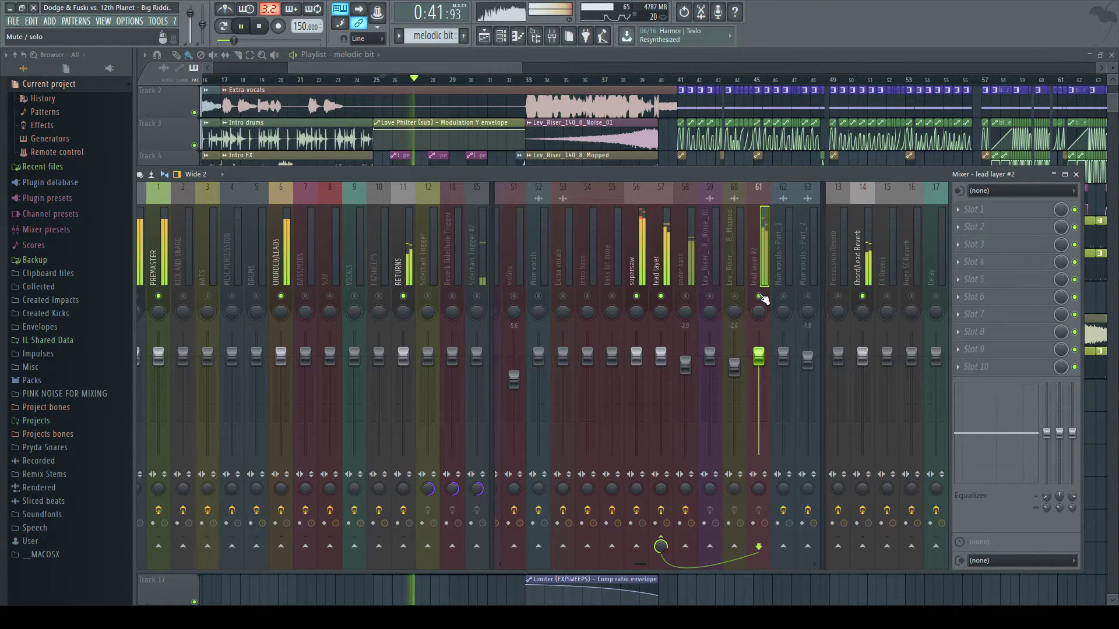
left_click(760, 297)
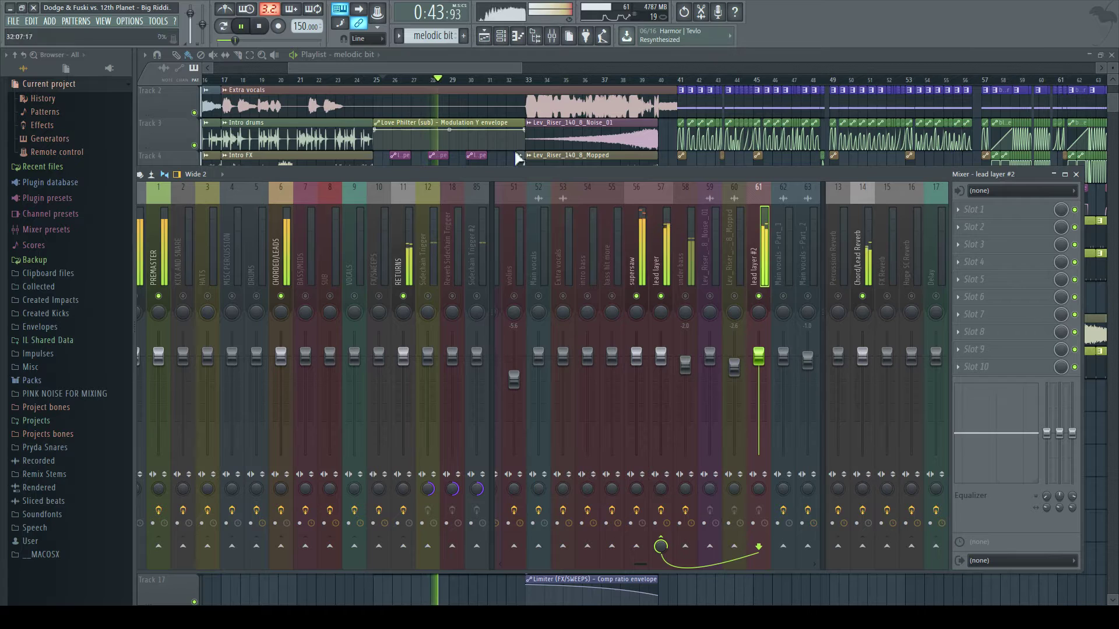
Stop playback and bring up the under bass Serum synth from the channel rack
left_click(501, 36)
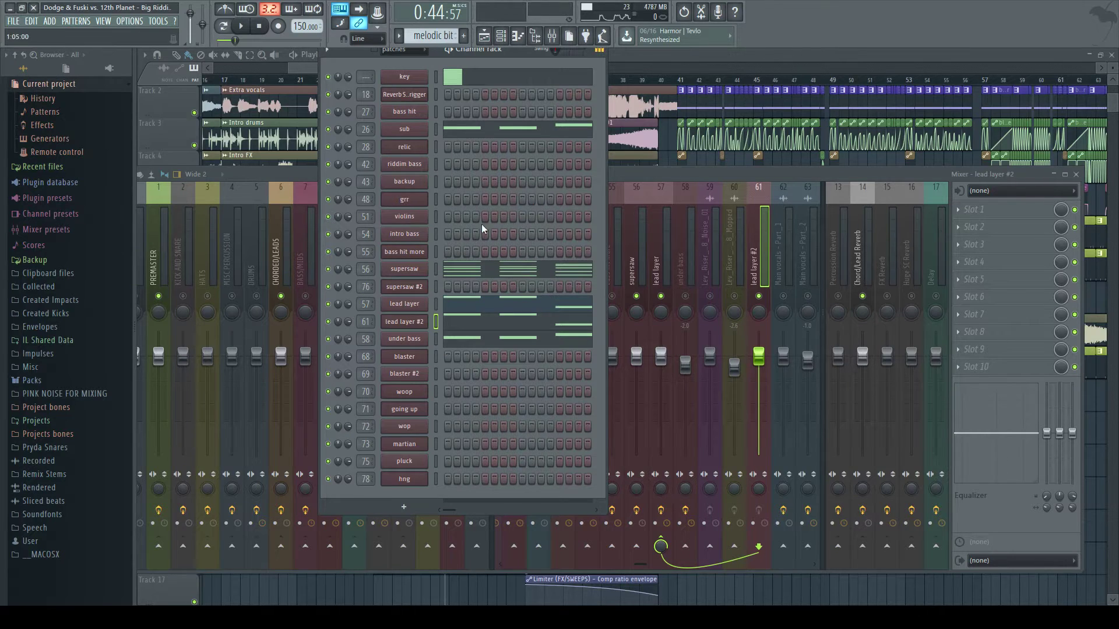
left_click(393, 342)
left_click_drag(586, 93, 509, 82)
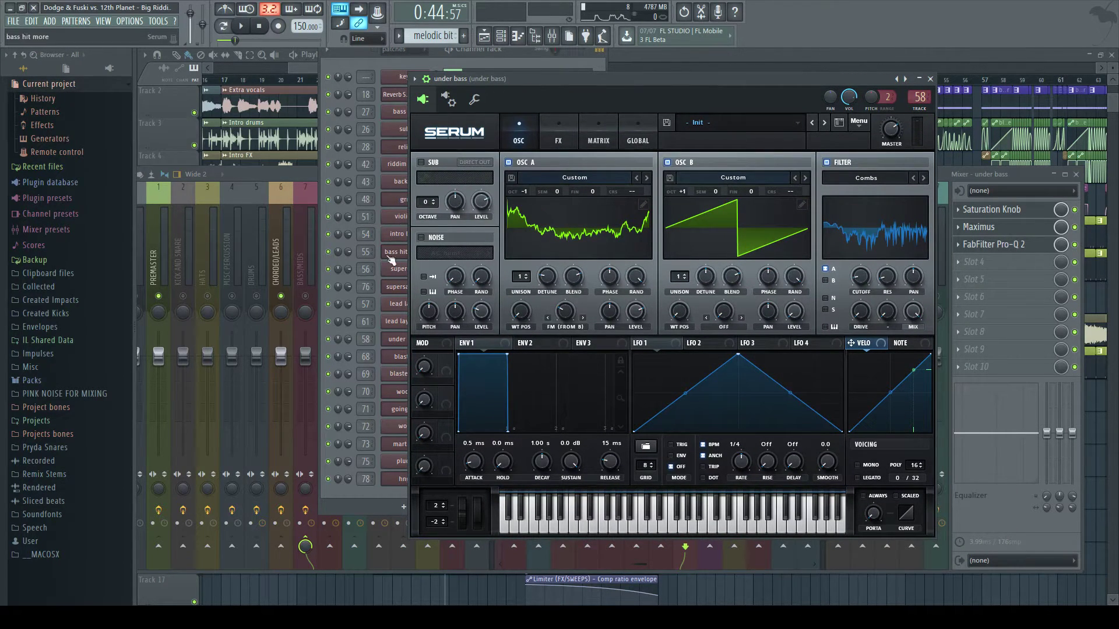
Review the under bass notes in the piano roll, and return to its Serum synth
left_click(344, 76)
left_click(466, 339)
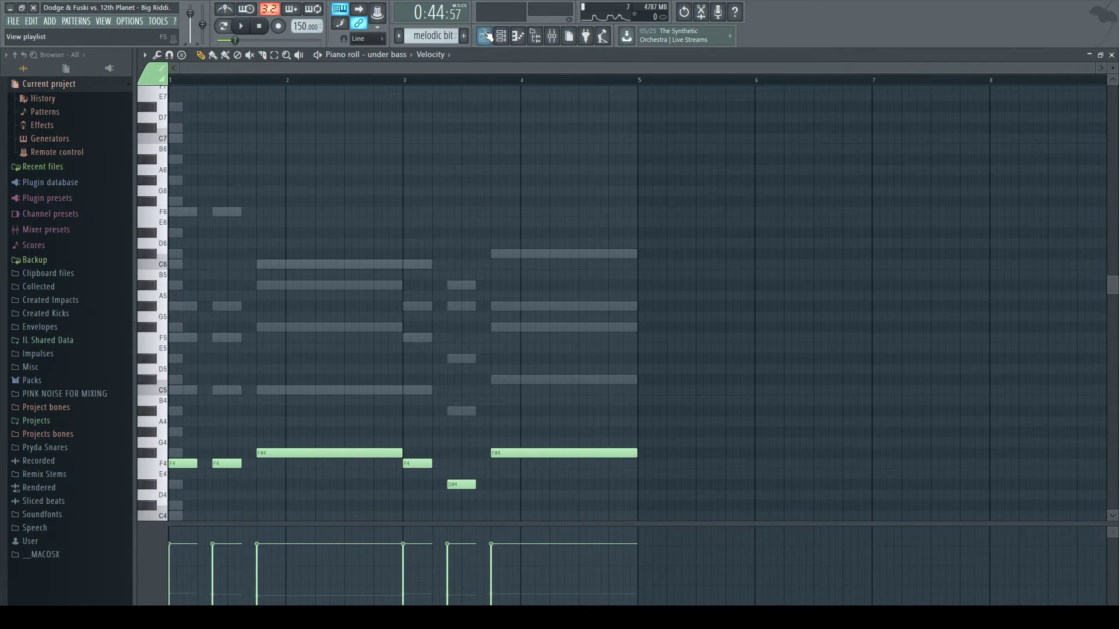
left_click(517, 36)
left_click(463, 337)
left_click(408, 336)
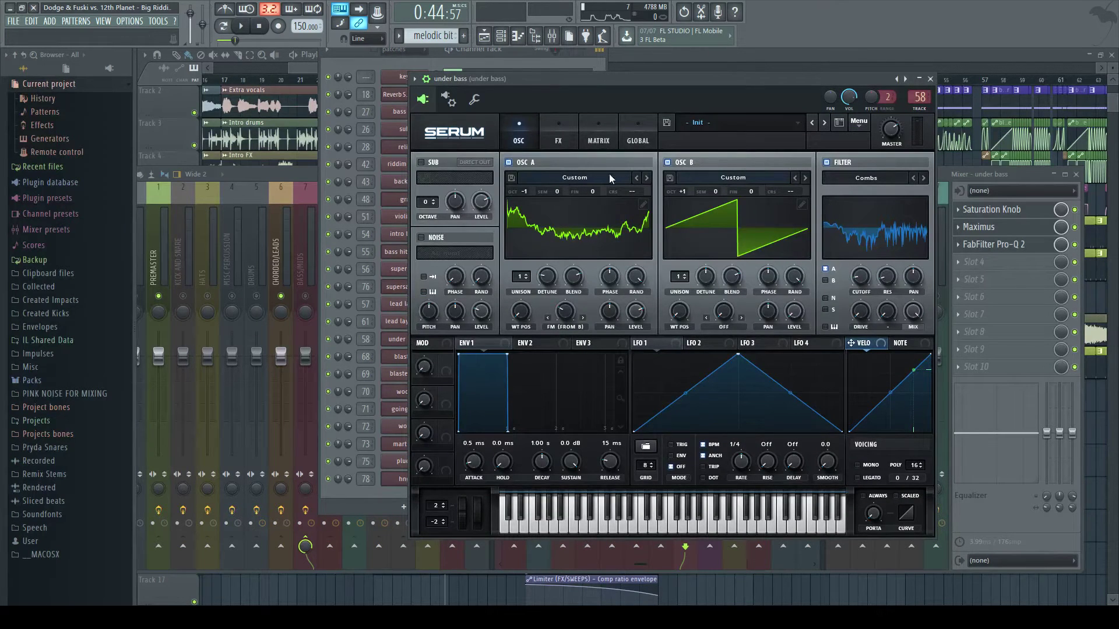
Examine oscillator A's waveform in the under bass Serum's wavetable editor, close the editor and show the synth's effects
left_click(643, 205)
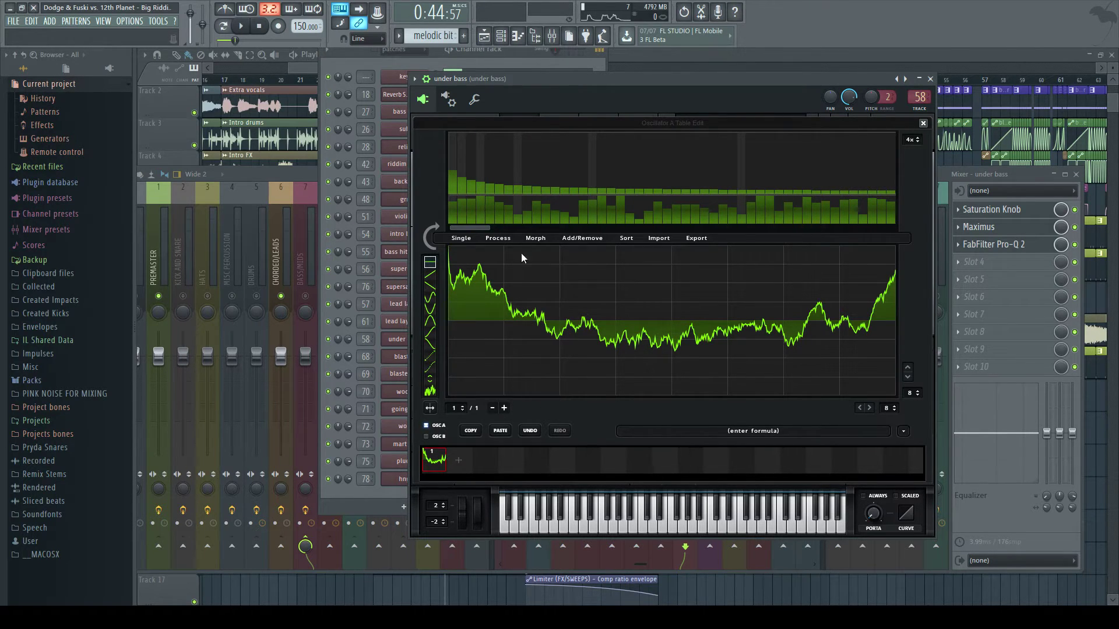
left_click(922, 123)
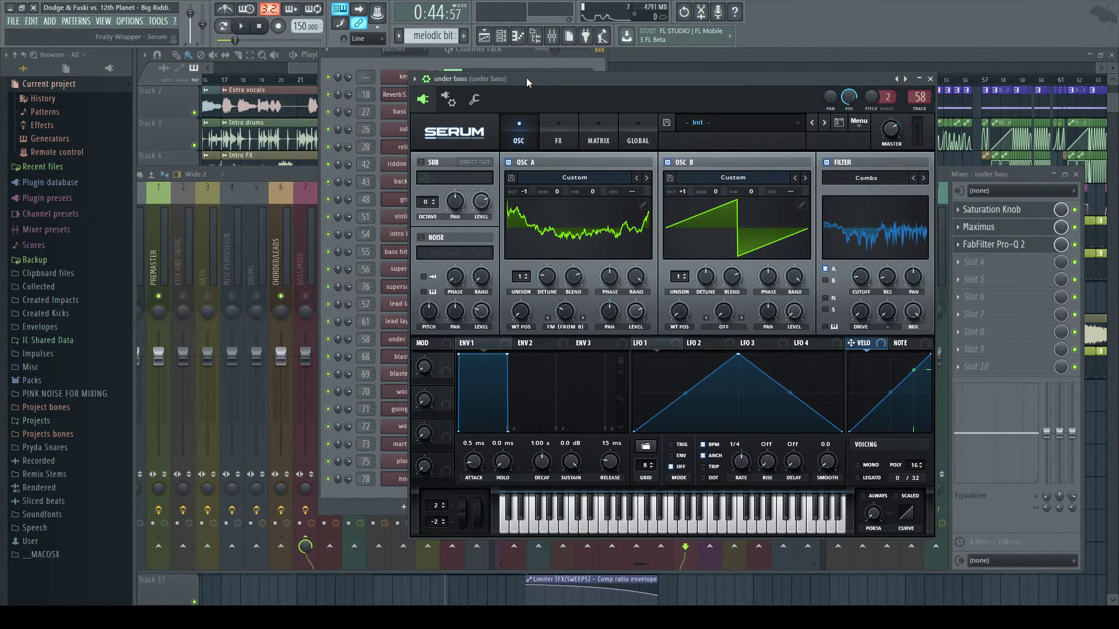
left_click(554, 128)
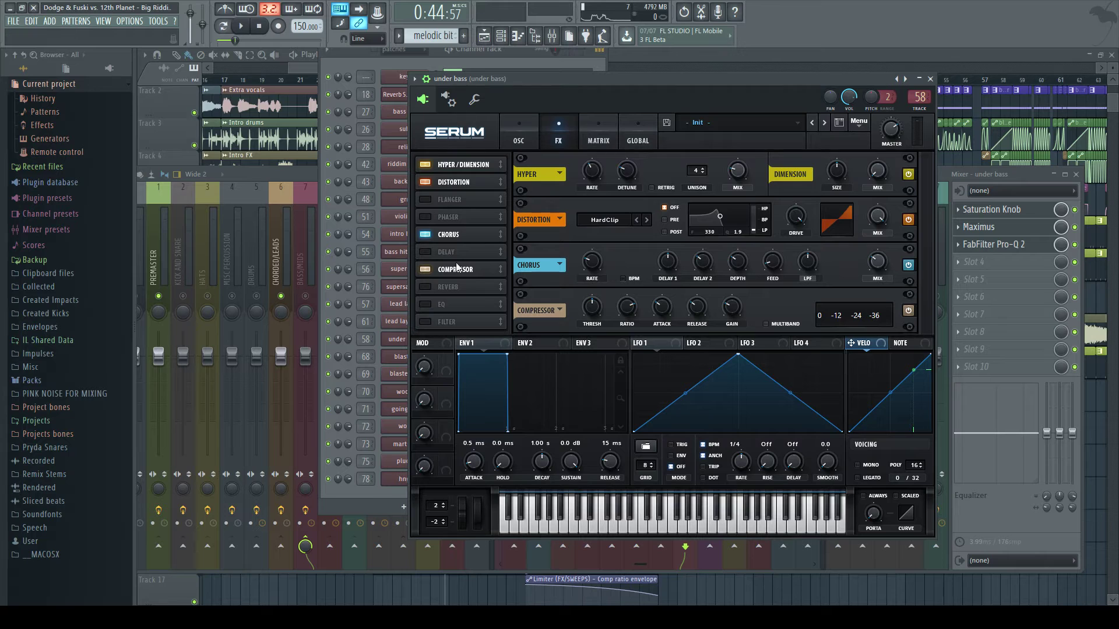
Review the Saturation Knob and Maximus effects on the under bass mixer track, and close Maximus
left_click(943, 175)
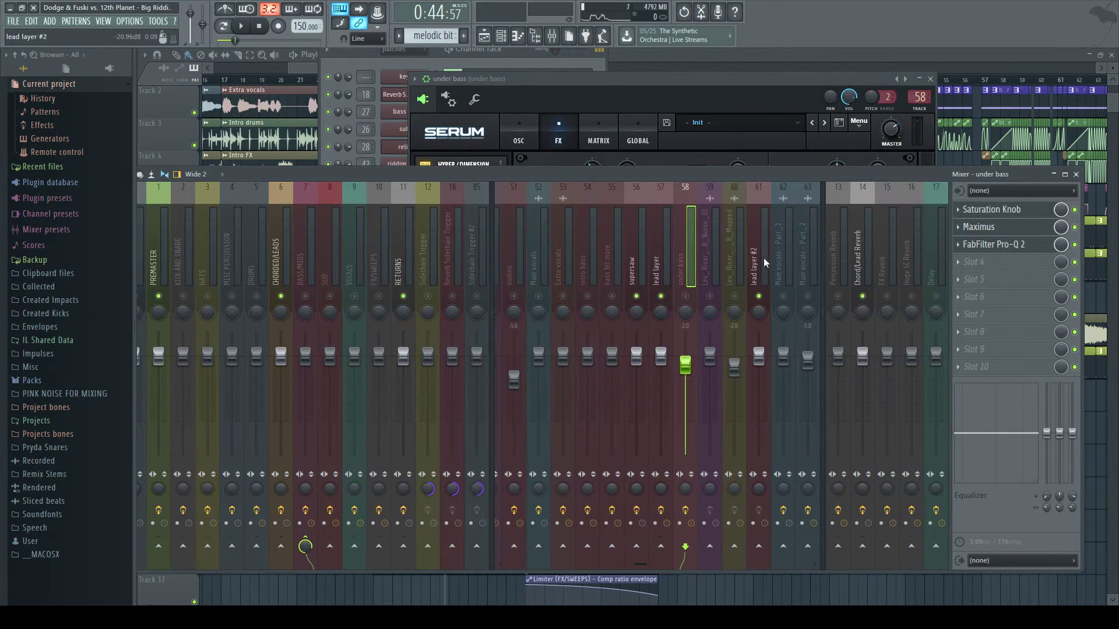
left_click(1004, 211)
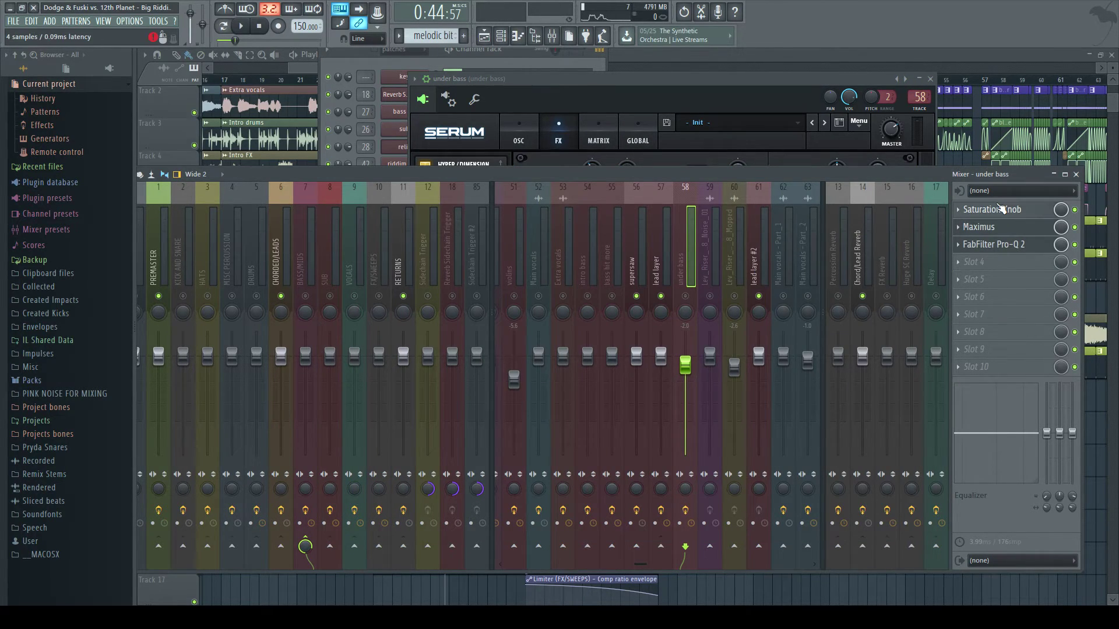
left_click(991, 226)
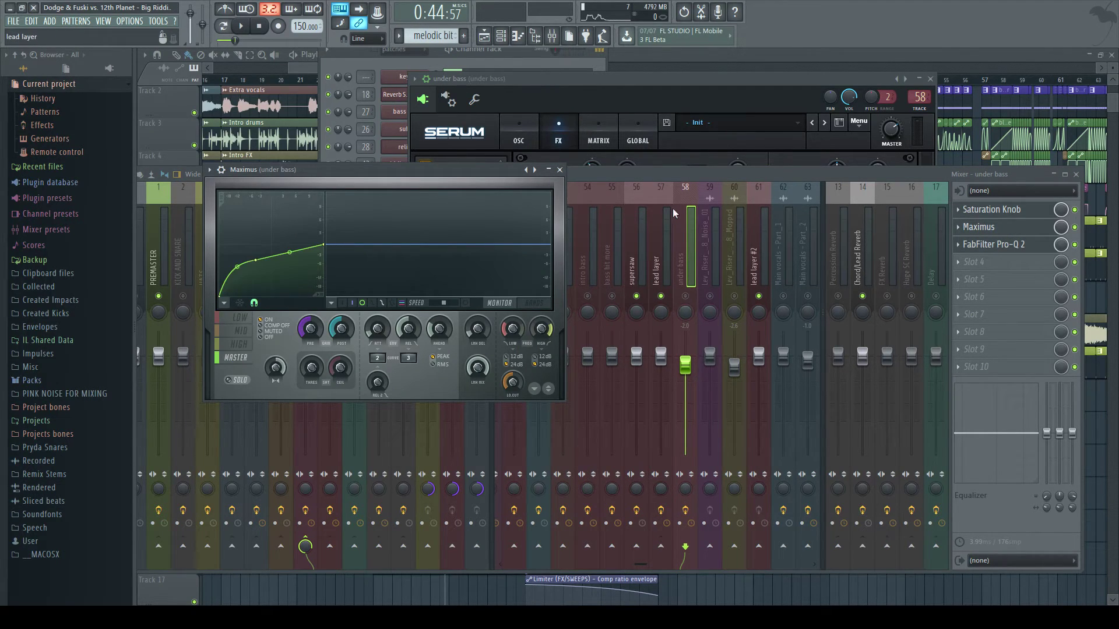
left_click(560, 170)
Open the sub channel's Serum synth and show its effects
left_click(365, 52)
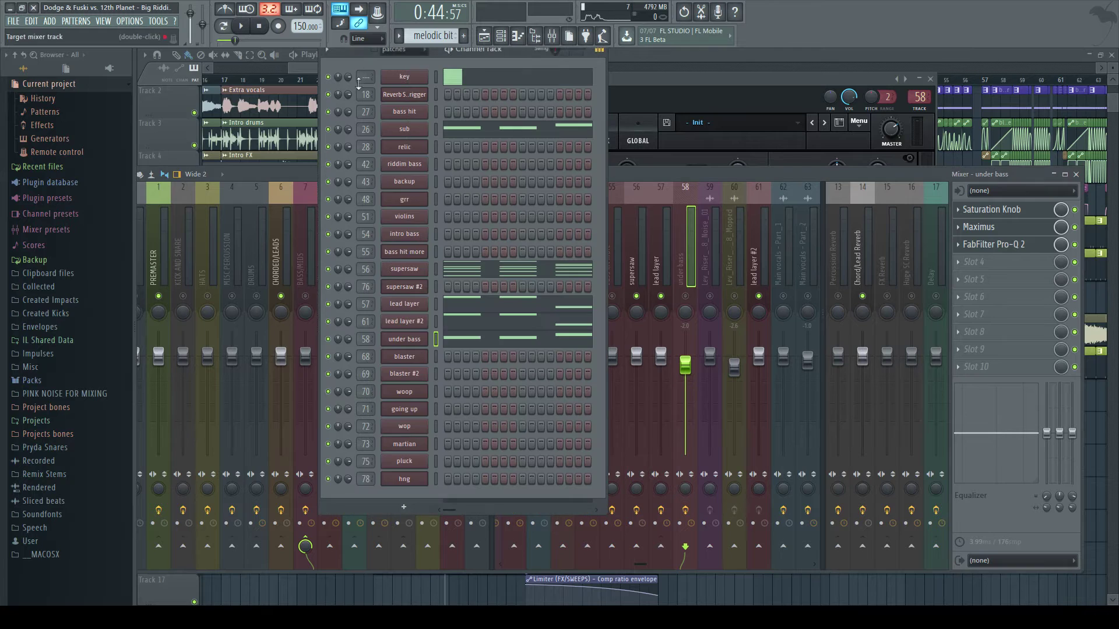
left_click(396, 133)
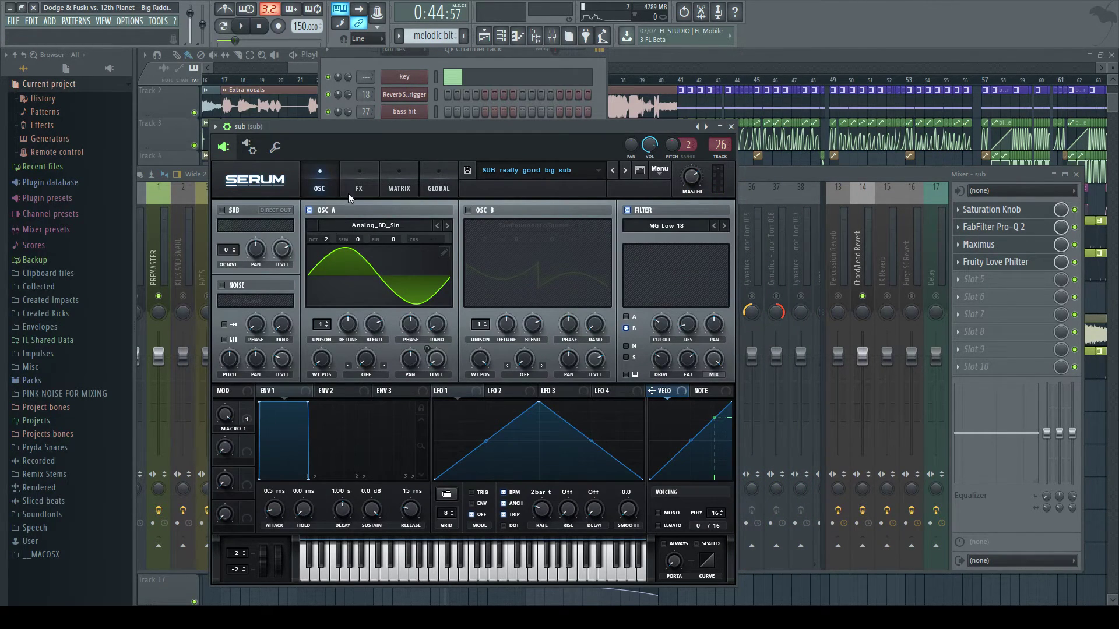
left_click(355, 181)
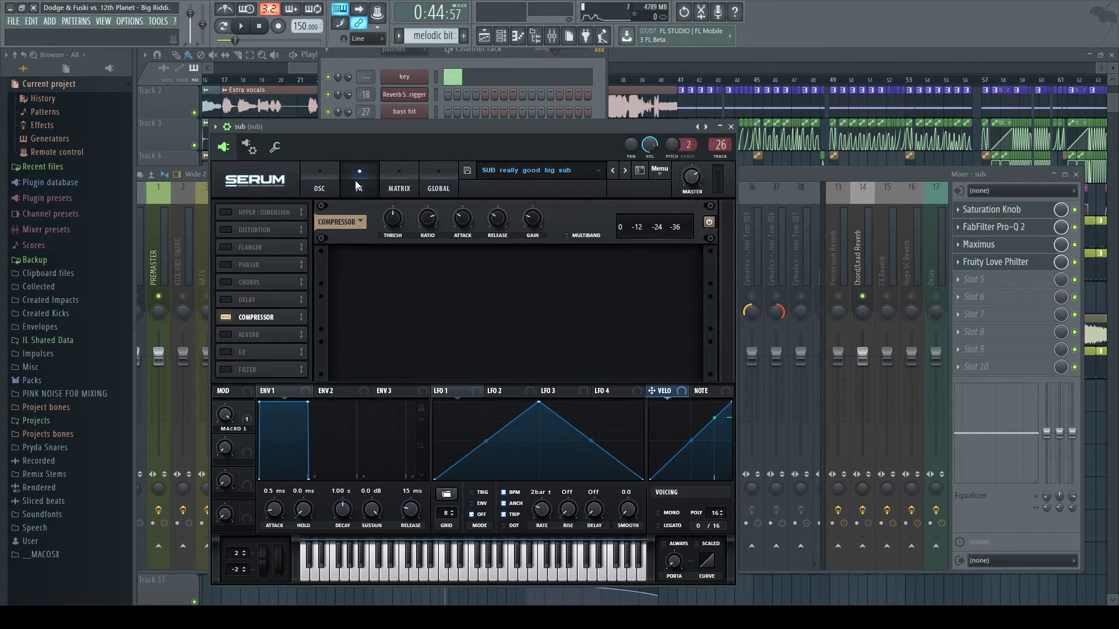
Inspect the Saturation Knob and its saturation type on the sub mixer track, and close the plugin
left_click(716, 146)
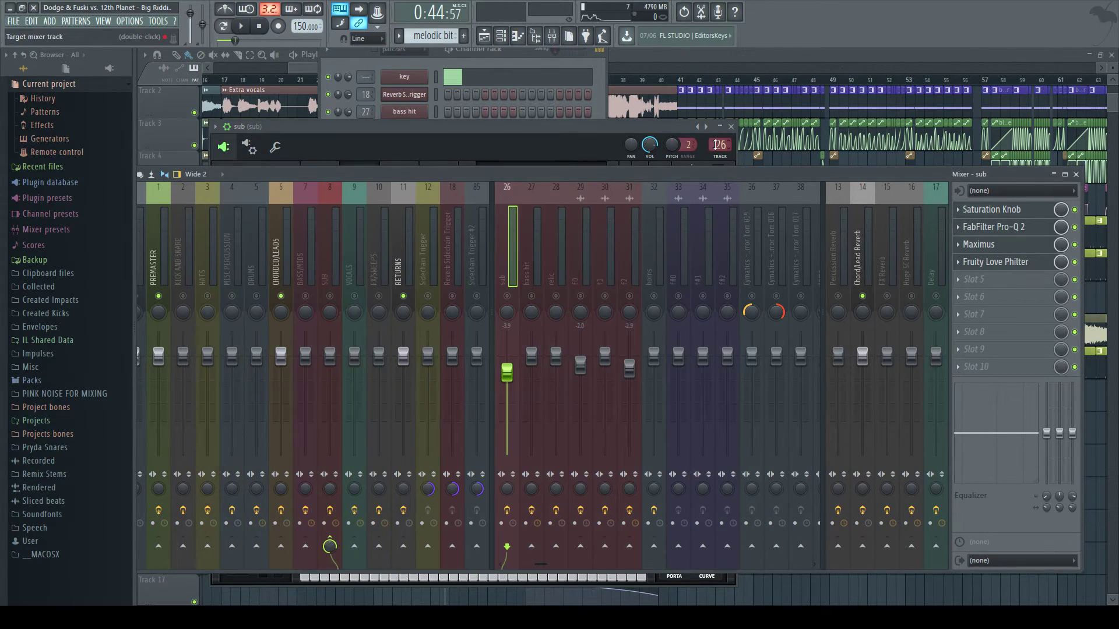
left_click(984, 211)
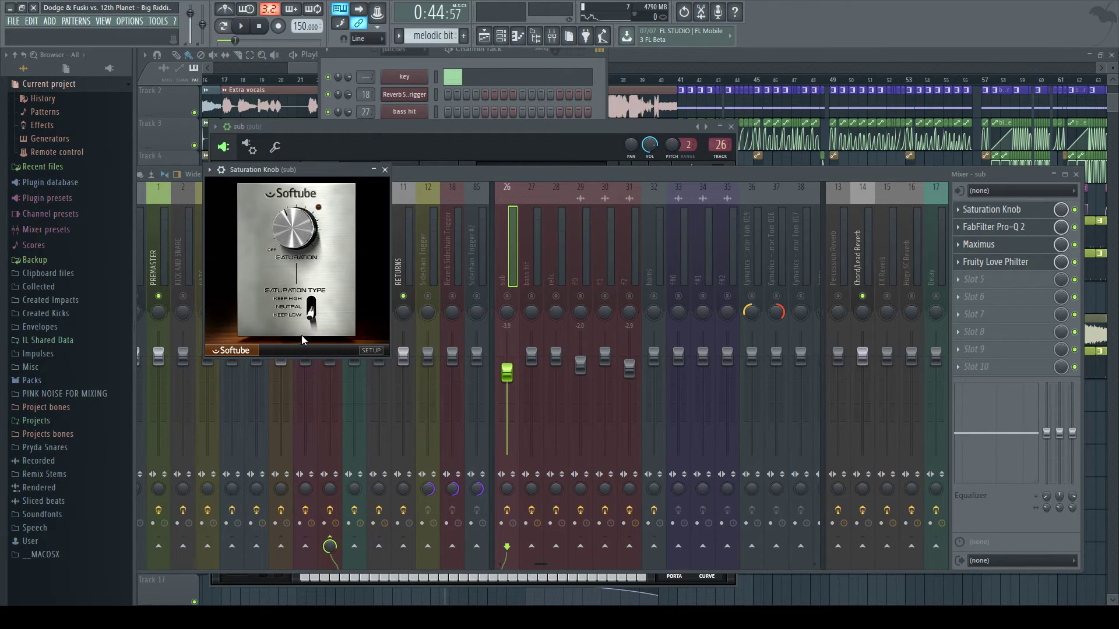
left_click(311, 311)
left_click(494, 180)
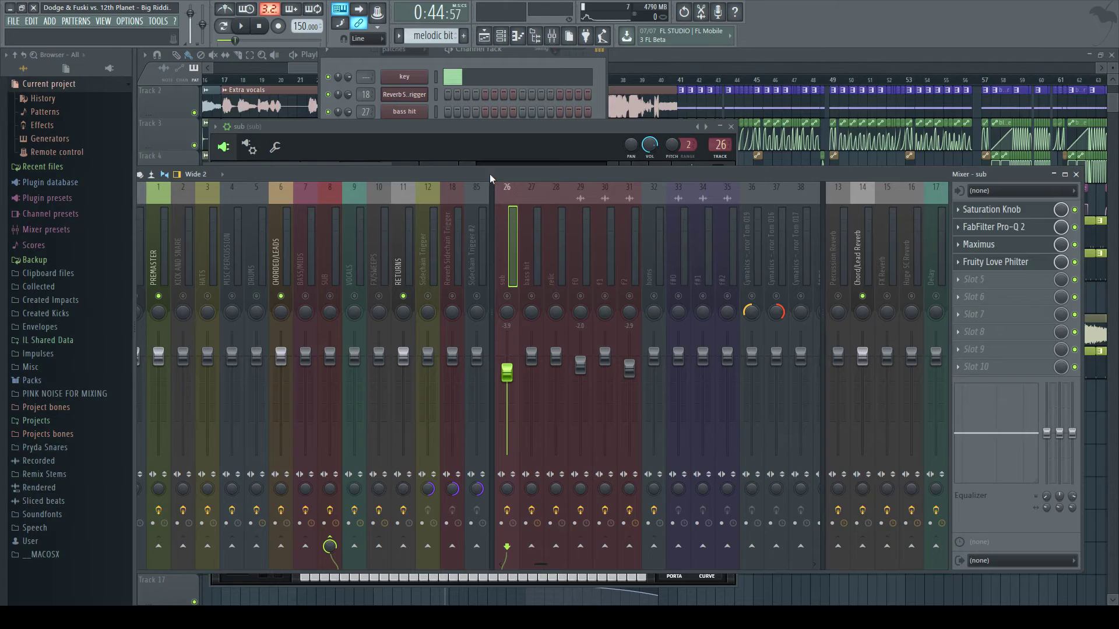
Return to the channel rack and bring up the supersaw Serum synth to view its oscillators
left_click(449, 124)
left_click(373, 57)
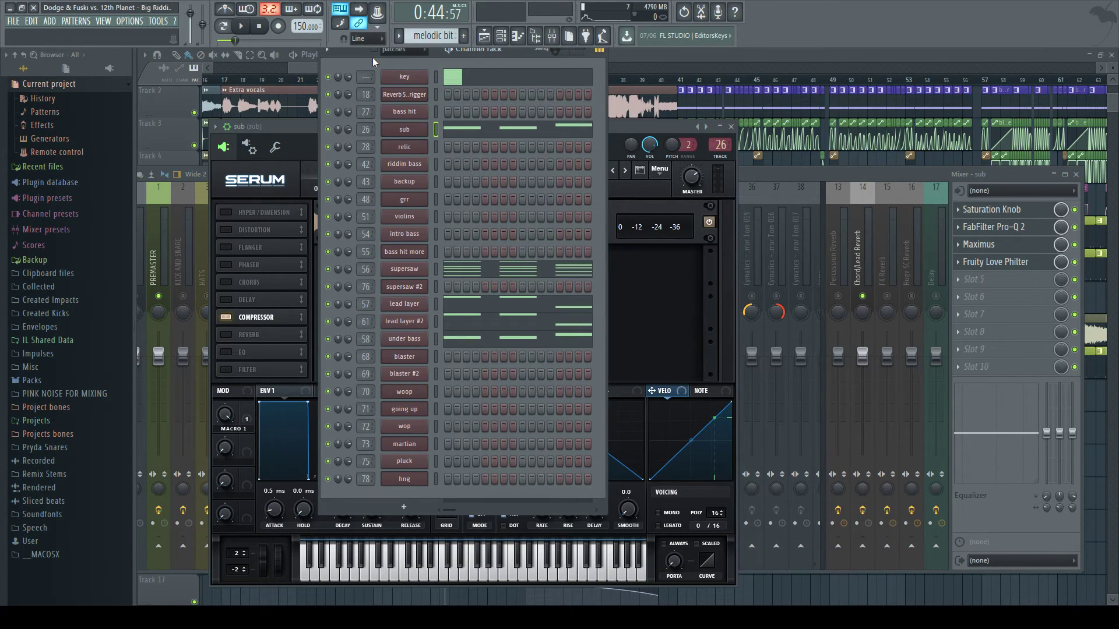
left_click(404, 267)
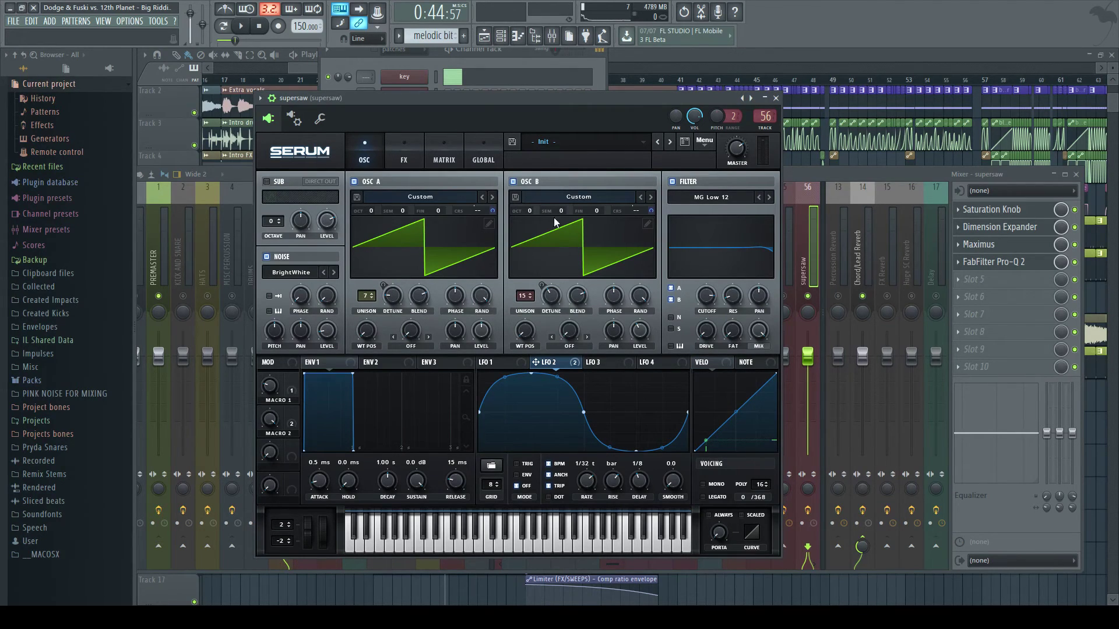
Go back to the playlist and zoom out to show more of the arrangement
left_click(341, 58)
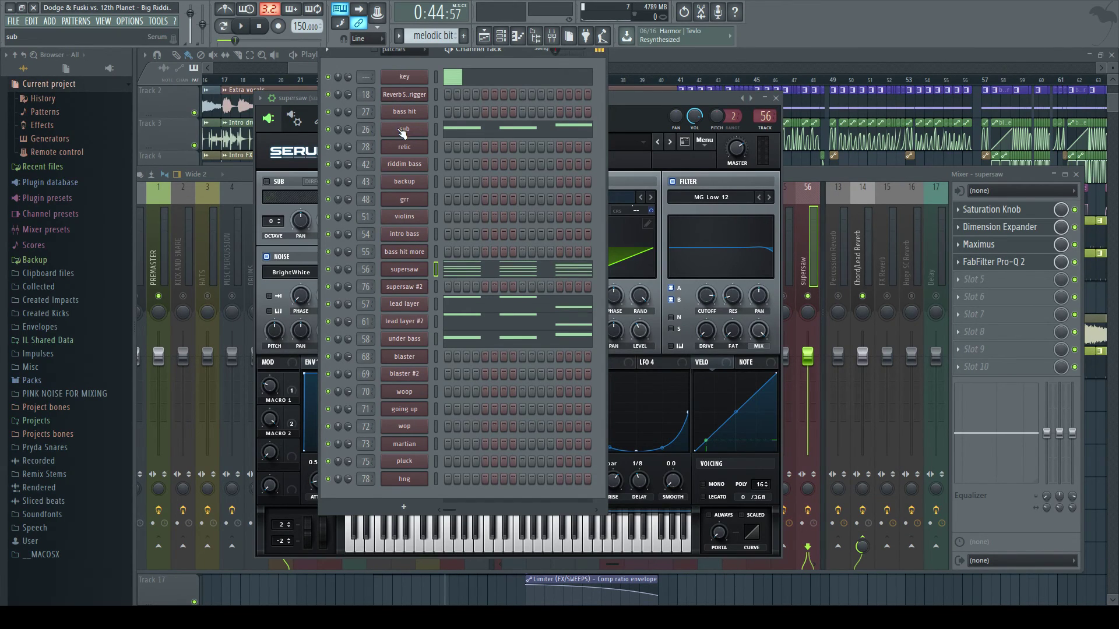
left_click(312, 65)
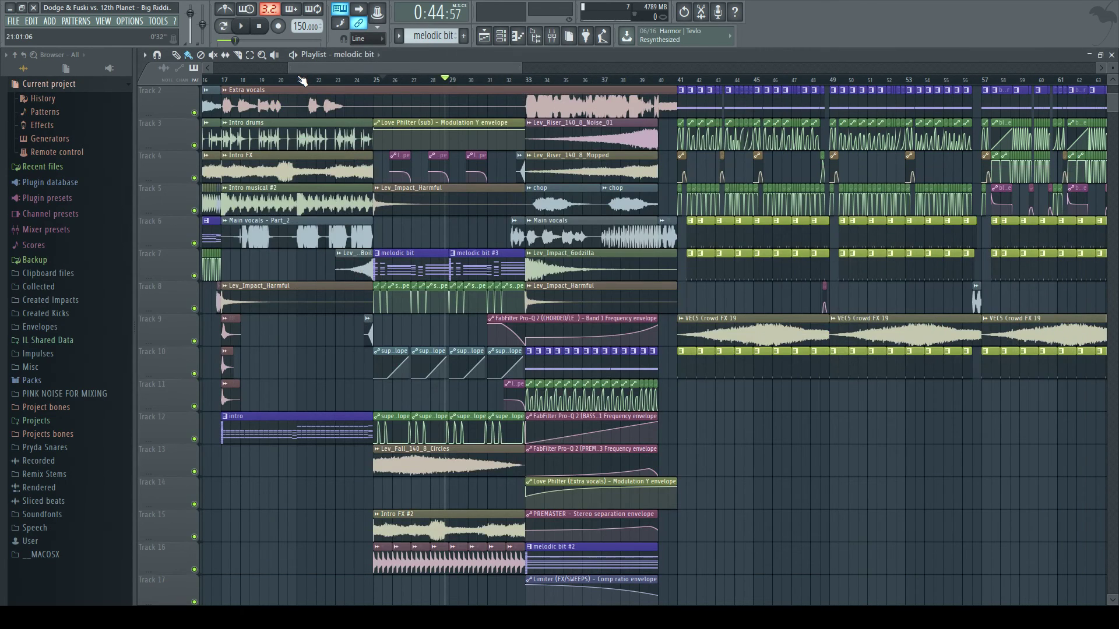
scroll(302, 80, "down", 2)
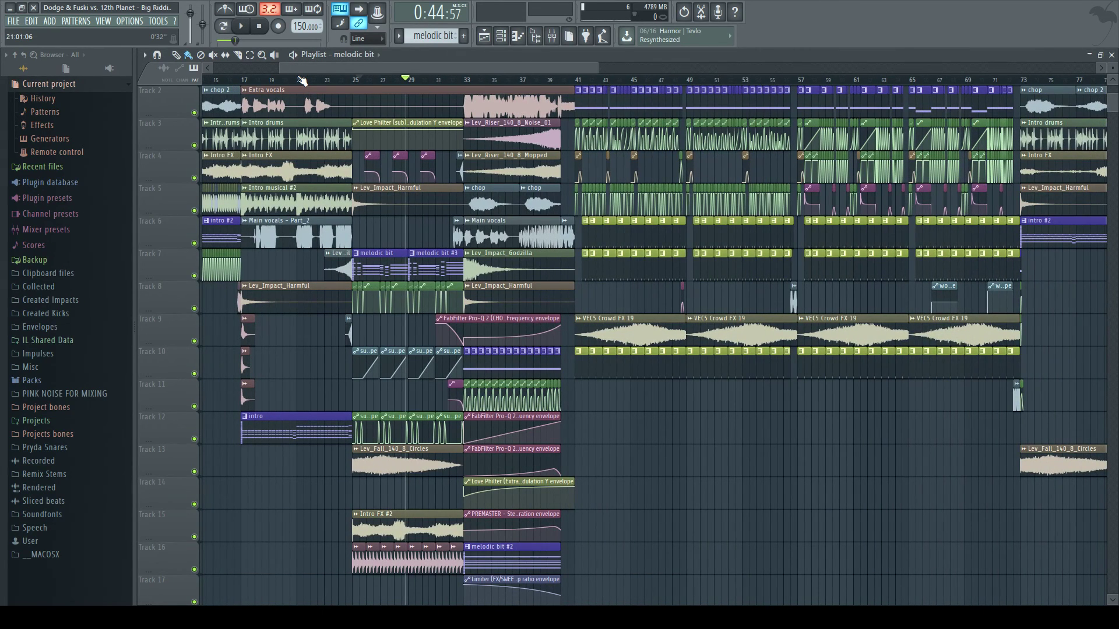